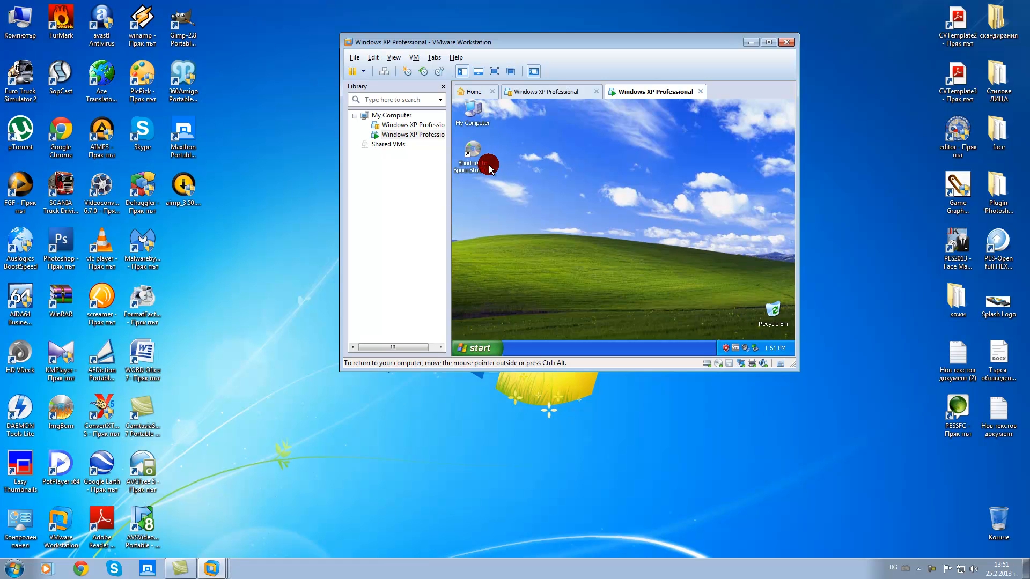
- Transfer the AIMP 3.50 installer from the host desktop to the Windows XP virtual machine's desktop
left_click_drag(182, 182, 484, 212)
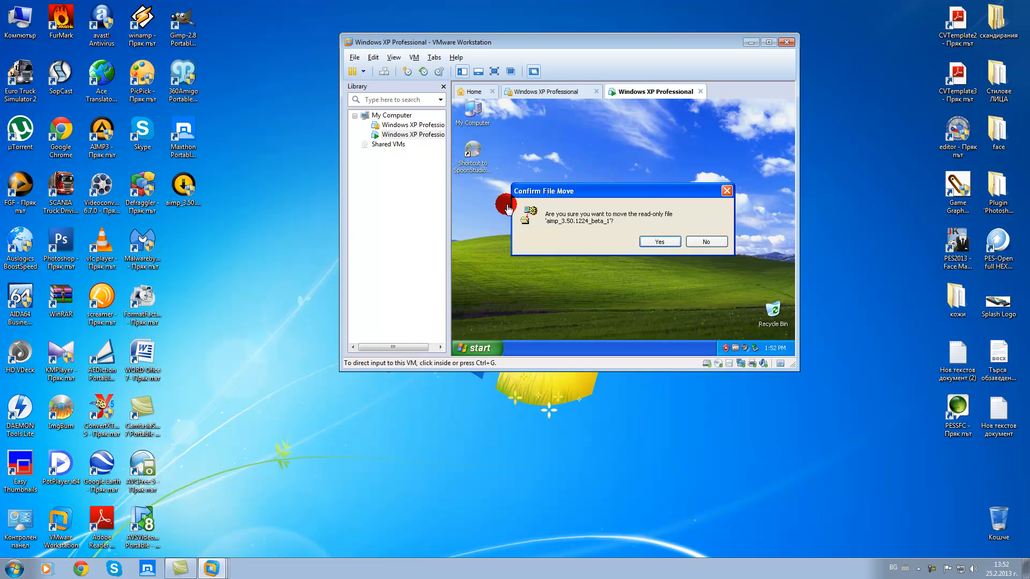
left_click(651, 285)
left_click(659, 242)
left_click(636, 239)
left_click(562, 226)
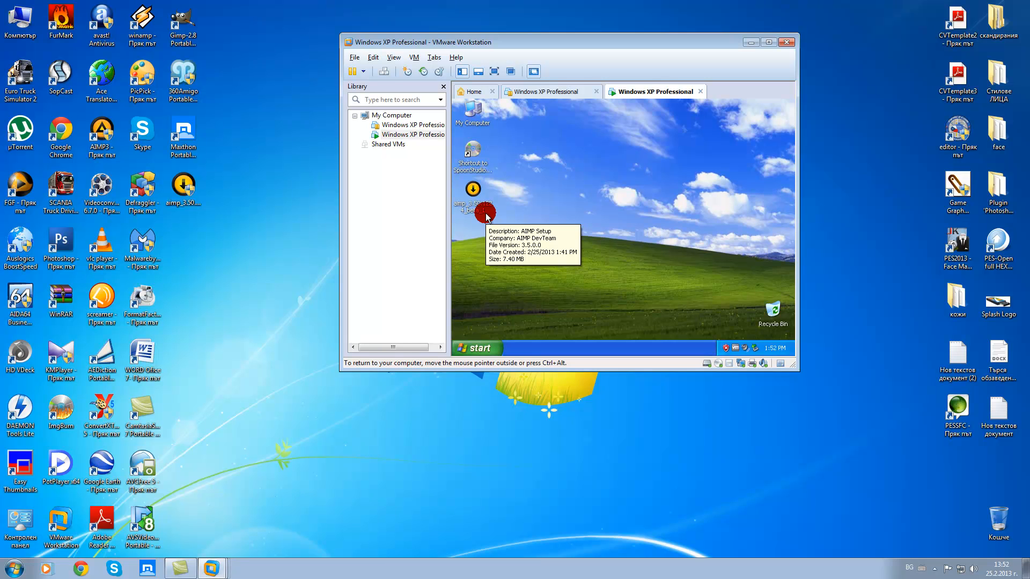
- Show the virtual machine full screen and launch Spoon Studio from its desktop shortcut, selecting the Application Directory in the virtual filesystem
left_click(493, 72)
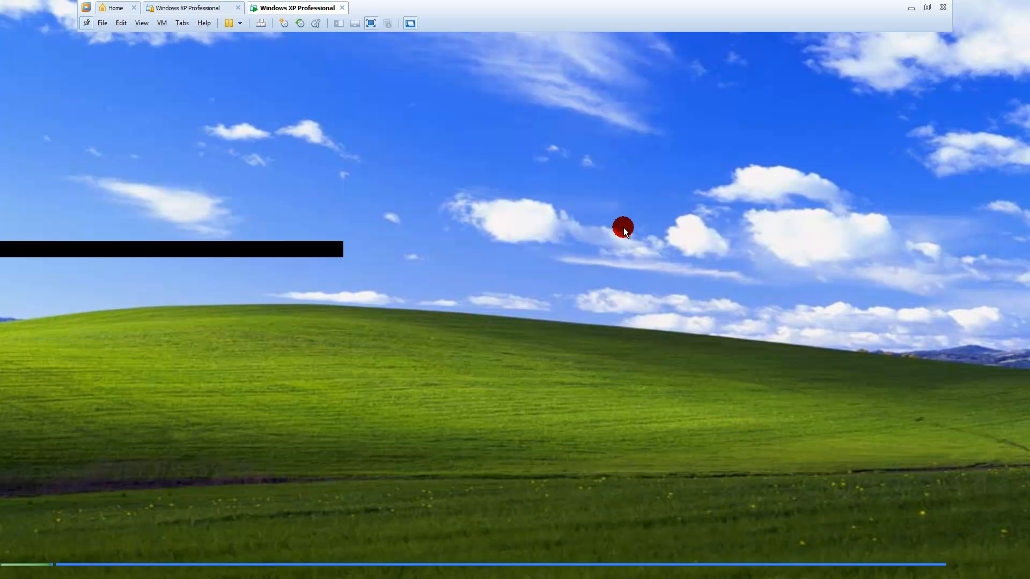
left_click_drag(305, 213, 43, 516)
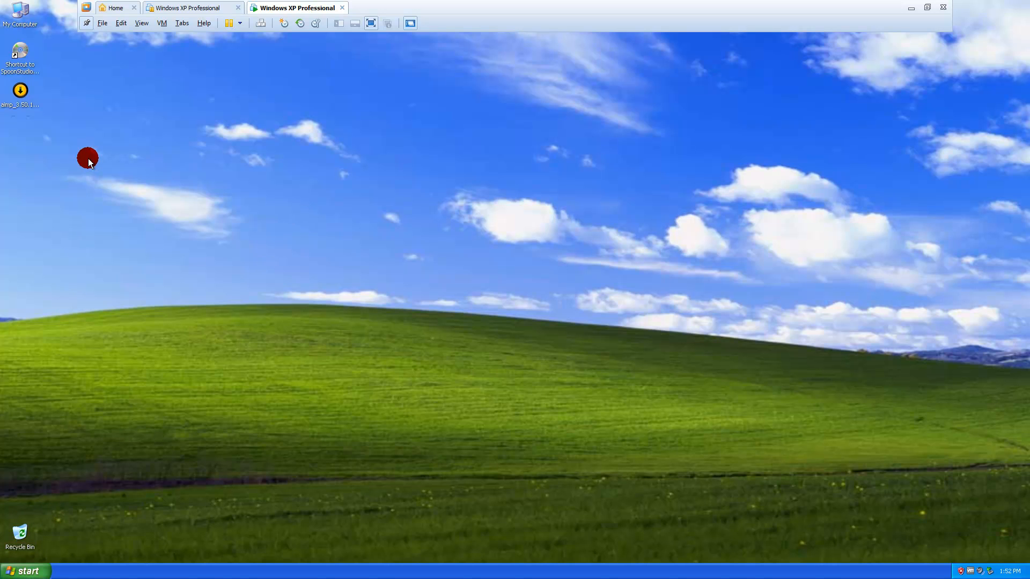
double_click(23, 56)
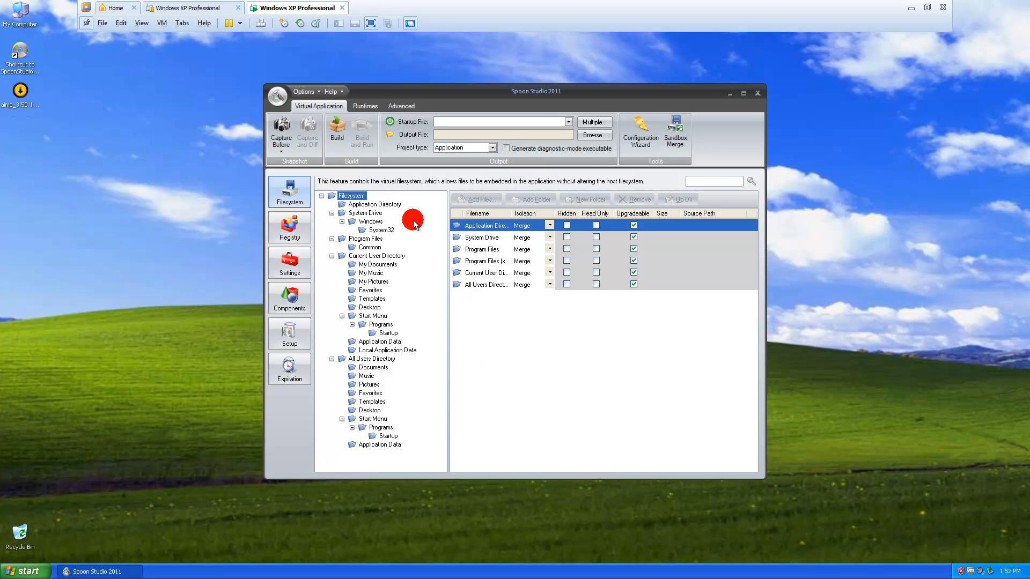
left_click(387, 205)
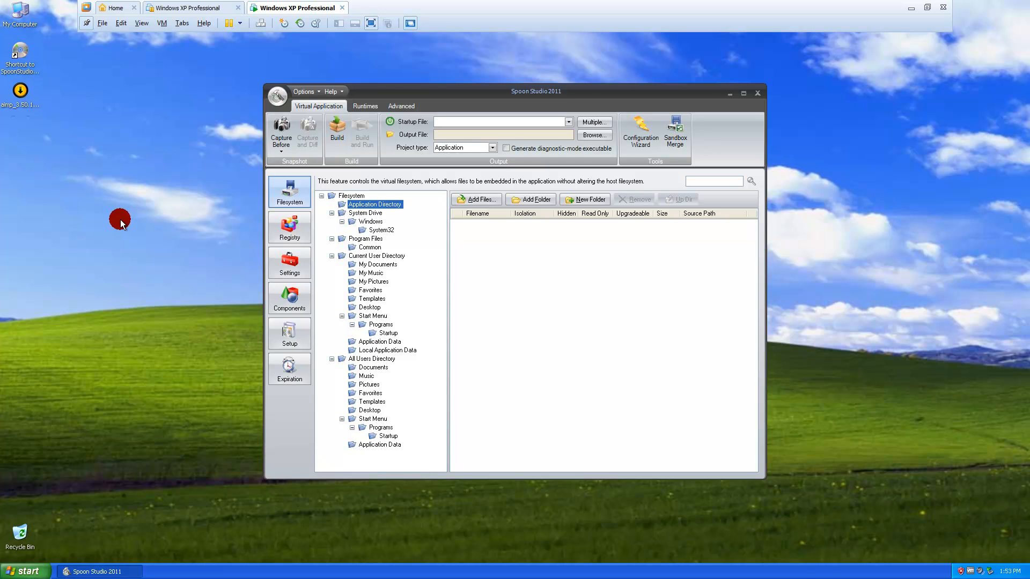
- Capture the clean system's before-snapshot and save it on the Desktop as 1
left_click(278, 131)
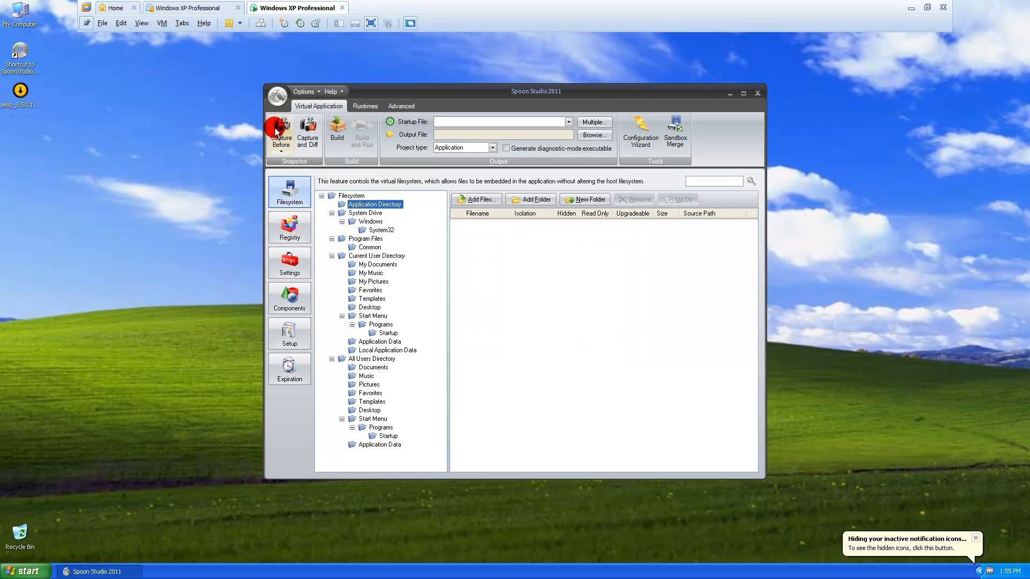
left_click(280, 155)
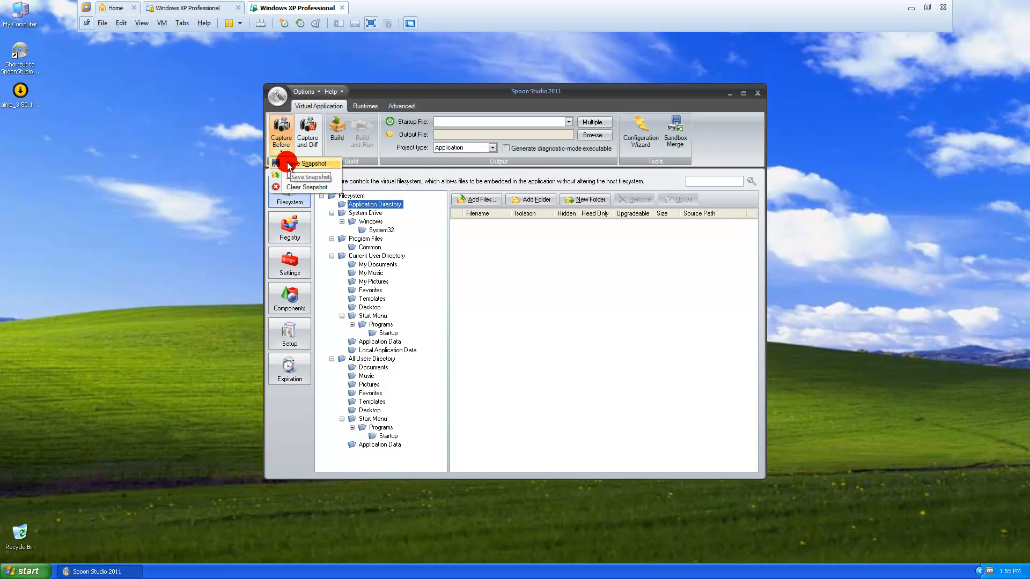
left_click(288, 165)
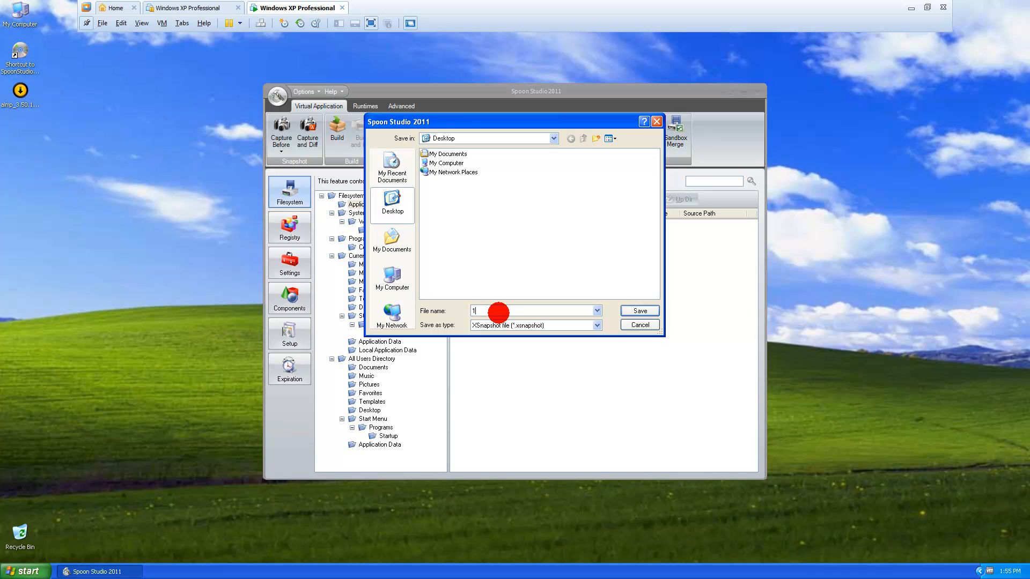
left_click(639, 313)
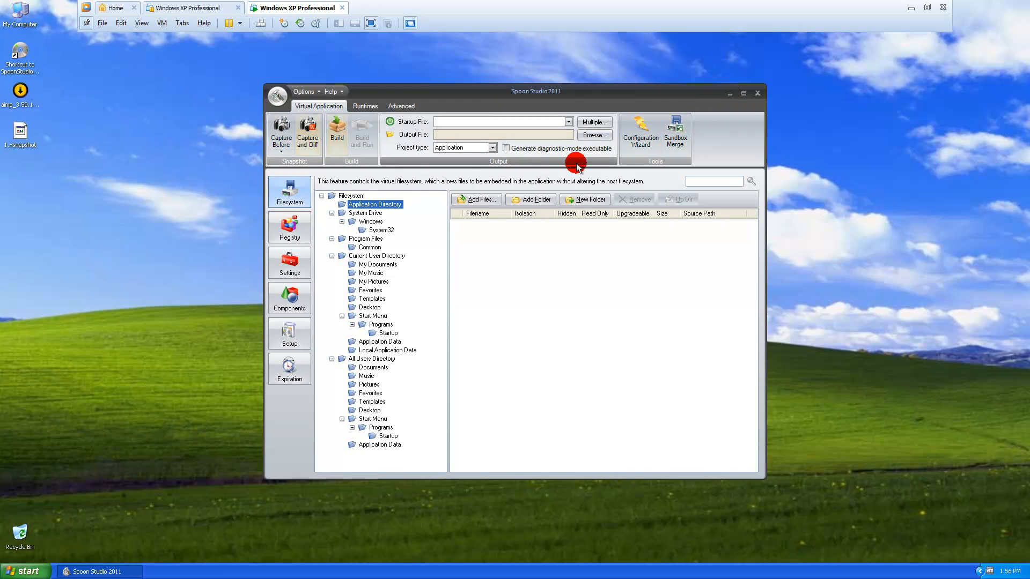
- Minimize Spoon Studio and start the AIMP installer with Bulgarian as the setup language
left_click(728, 93)
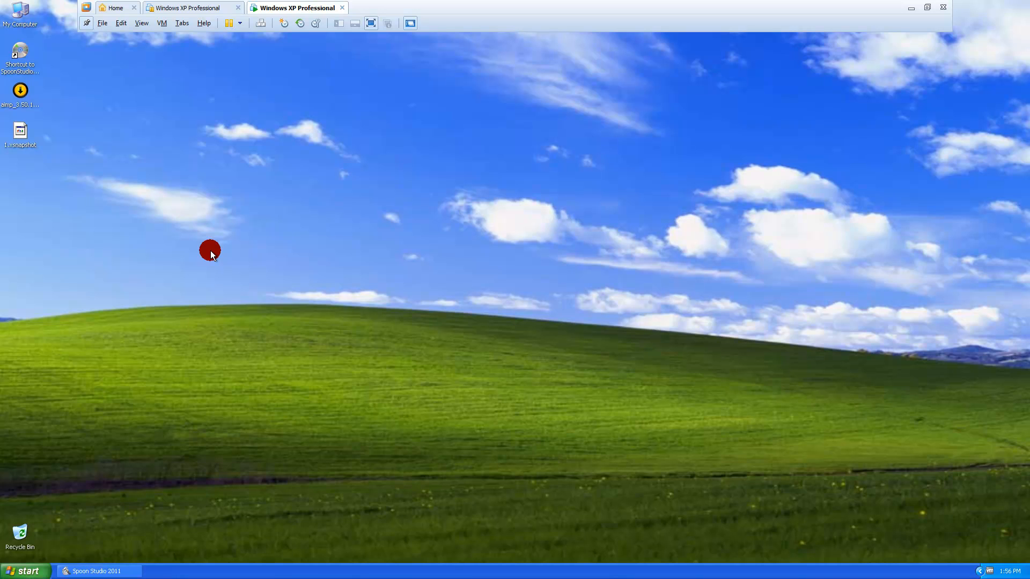
double_click(23, 94)
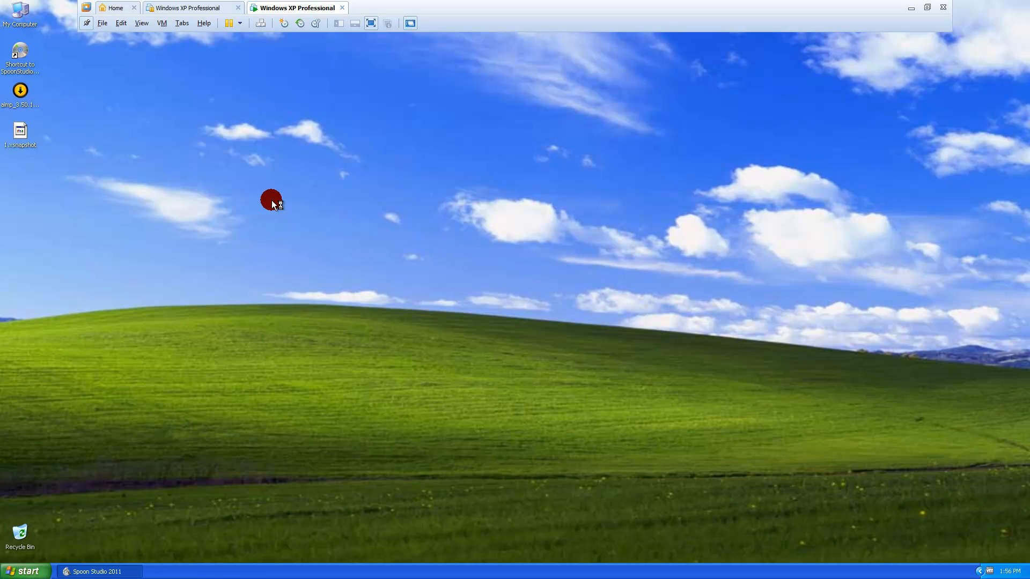
left_click(564, 278)
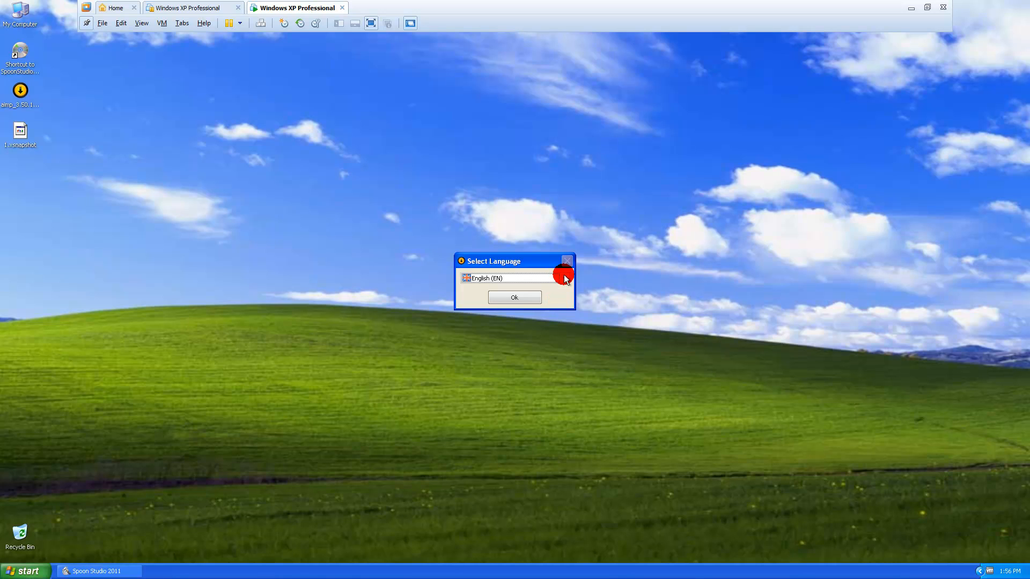
left_click(514, 344)
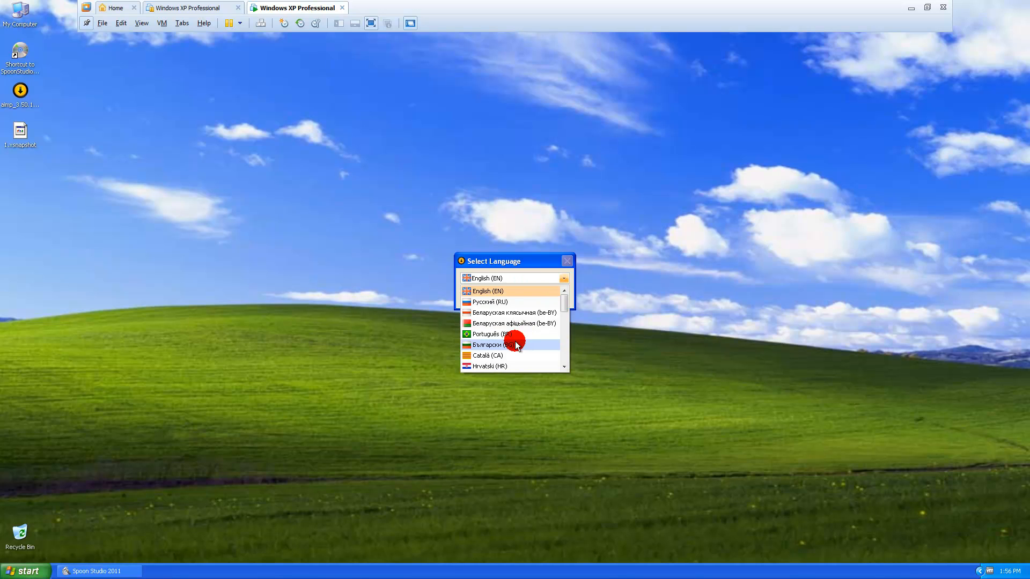
left_click(512, 300)
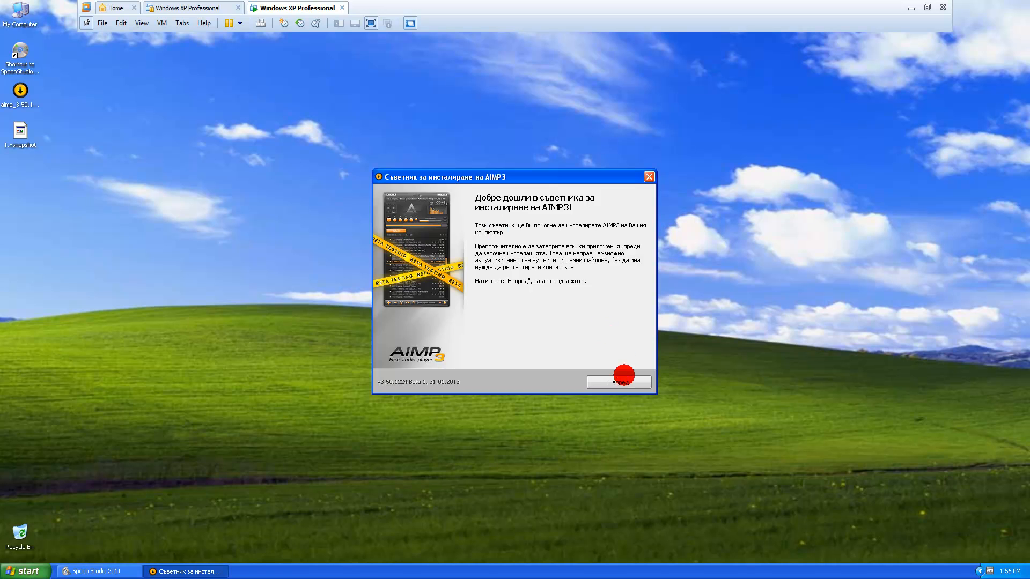
- Accept the AIMP3 licence agreement and keep the default target folder and normal version
left_click(618, 383)
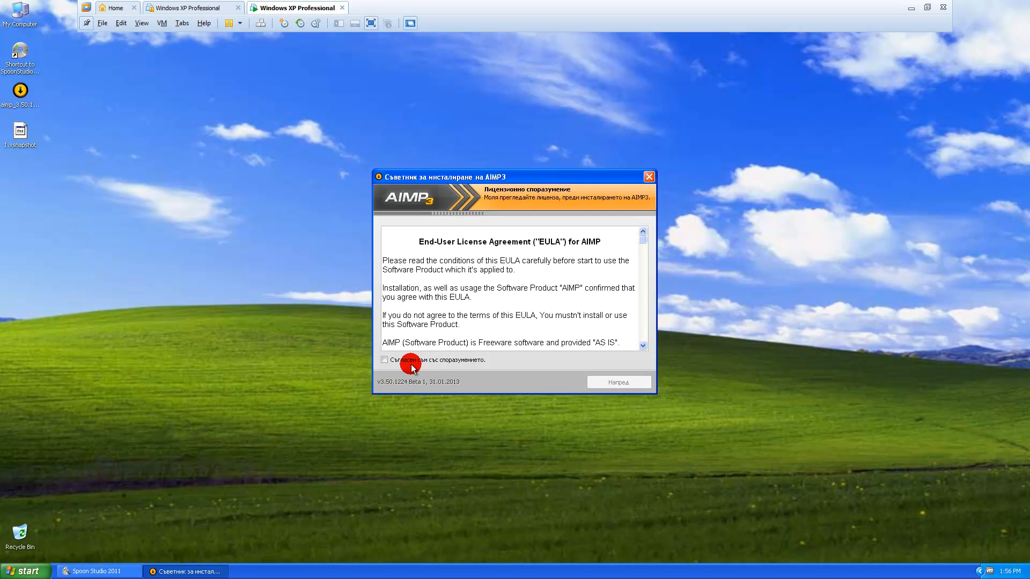
left_click(384, 360)
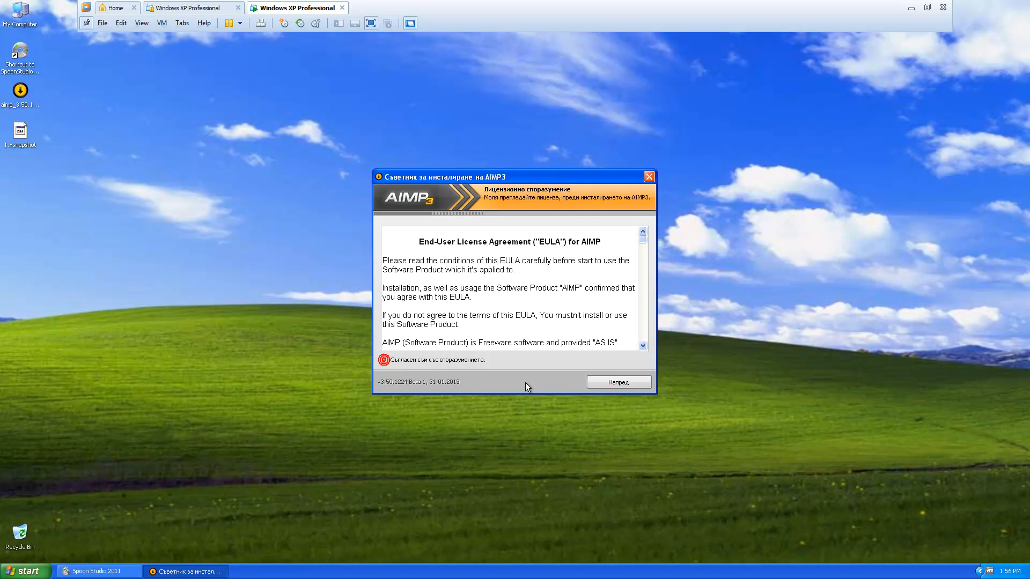
left_click(616, 383)
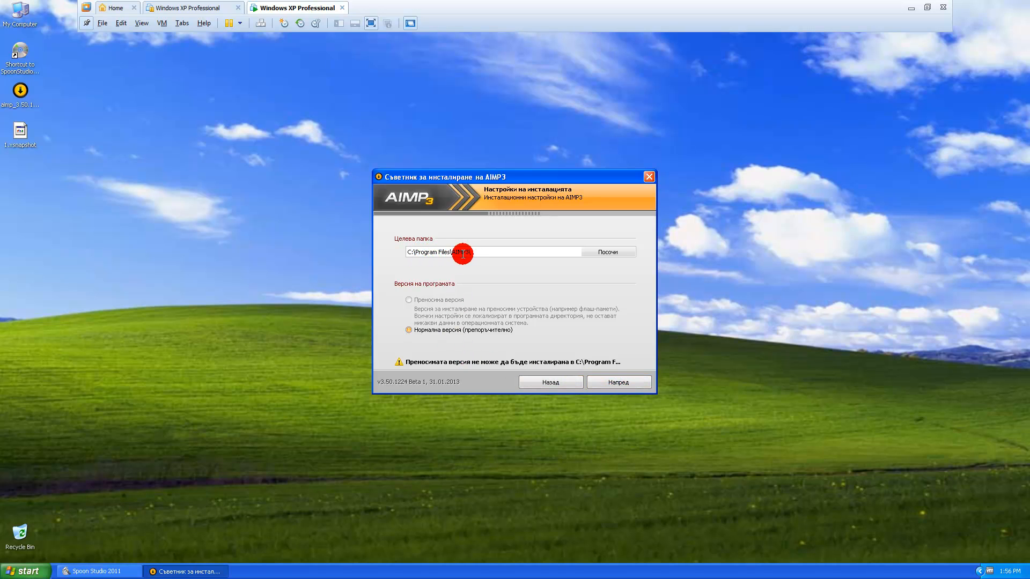
left_click(614, 382)
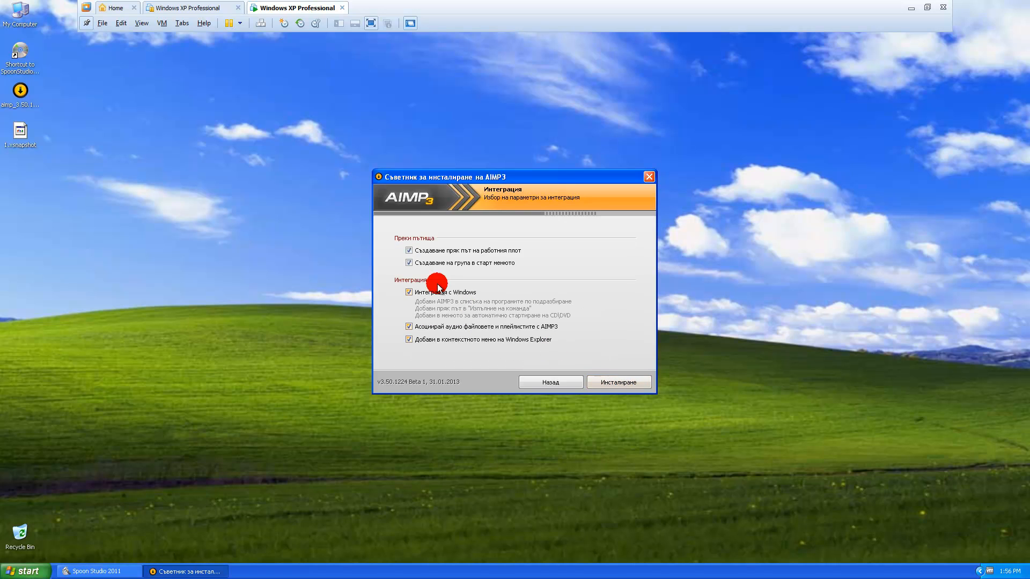
- Disable the Start menu group, Windows integration, audio file association and Explorer context menu options, keeping only the desktop shortcut
left_click(409, 263)
left_click(409, 293)
left_click(411, 327)
left_click(421, 347)
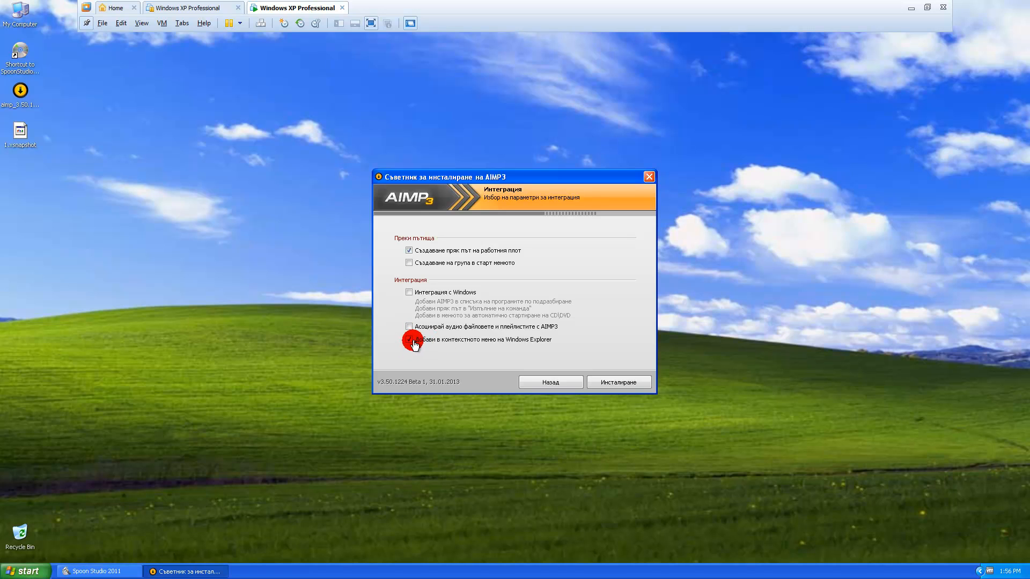
left_click(409, 341)
left_click(416, 264)
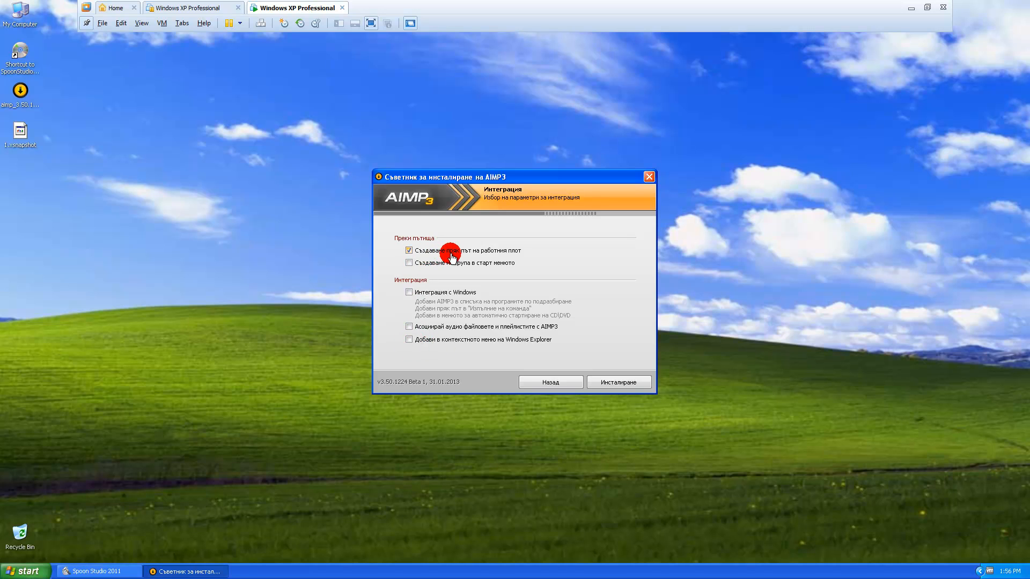
- Install AIMP3, finish the setup wizard and close the player that it launches
left_click(622, 383)
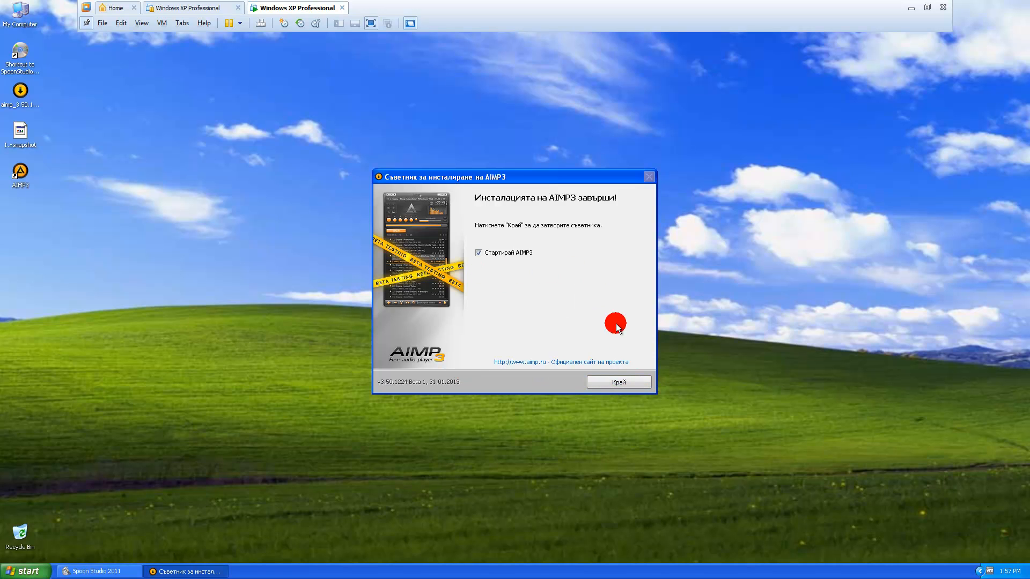
left_click(616, 382)
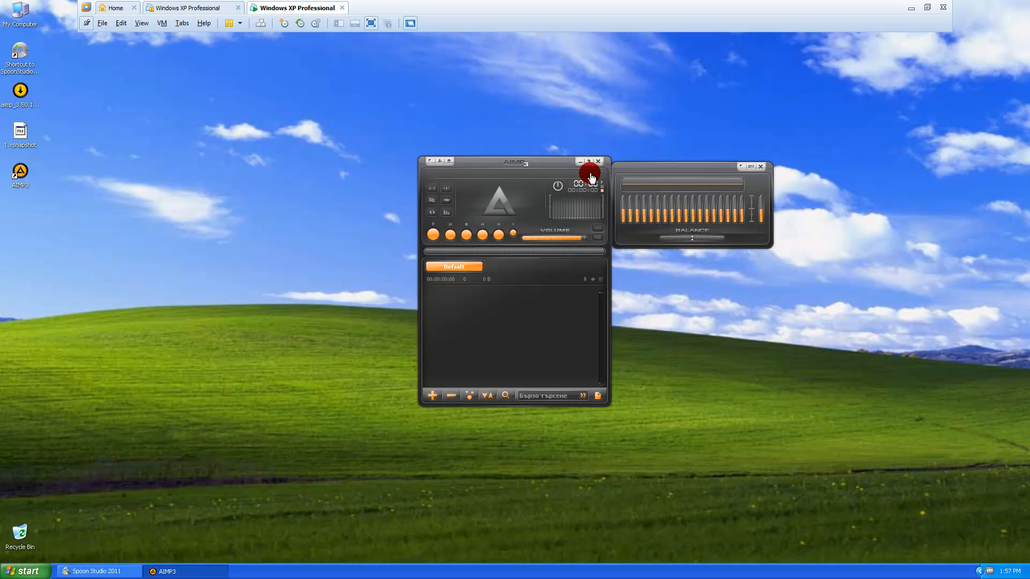
left_click(599, 161)
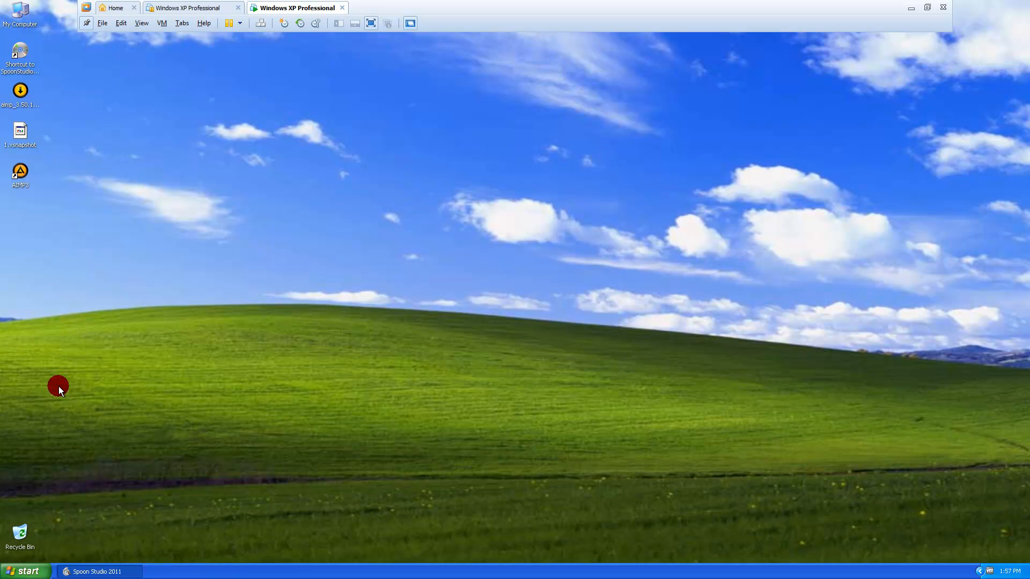
- Return to Spoon Studio and import the saved before-snapshot 1.xsnapshot from the Desktop
left_click(114, 571)
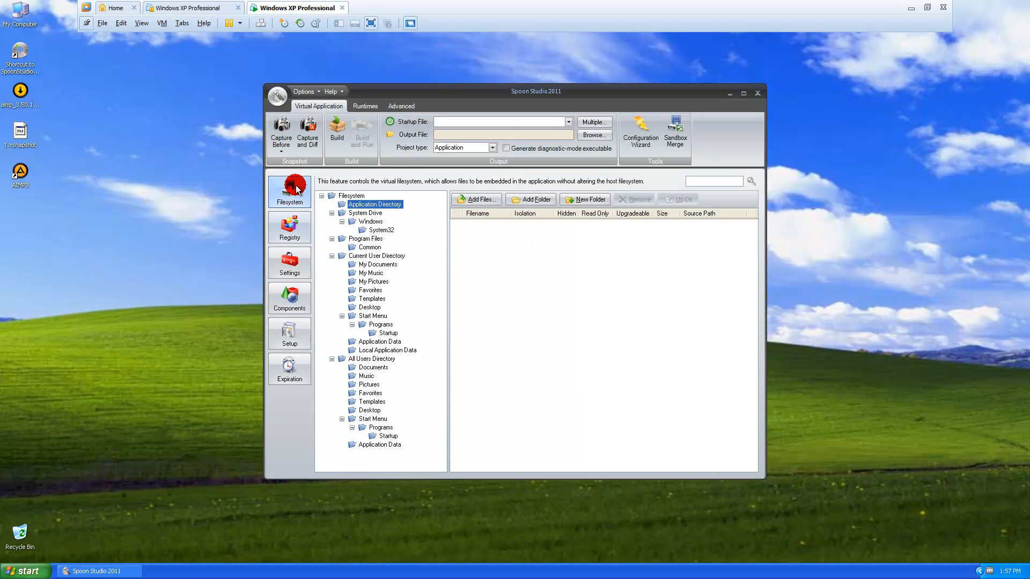
left_click(281, 149)
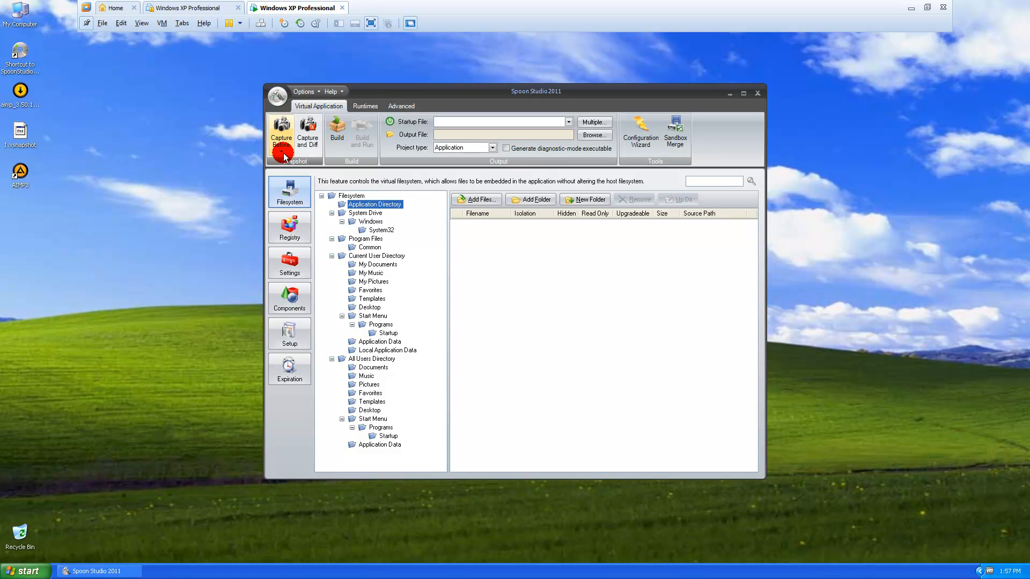
left_click(283, 153)
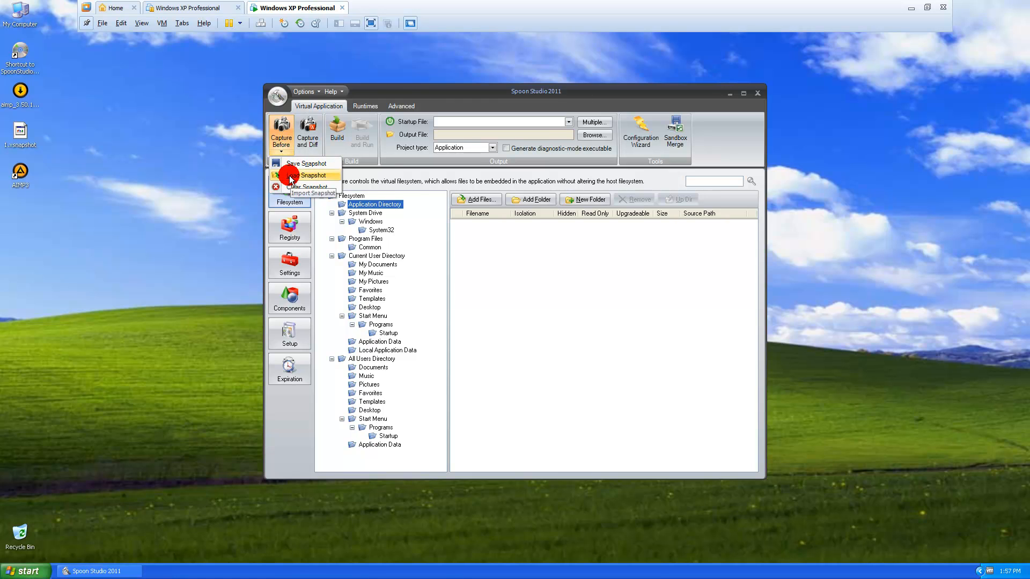
left_click(289, 177)
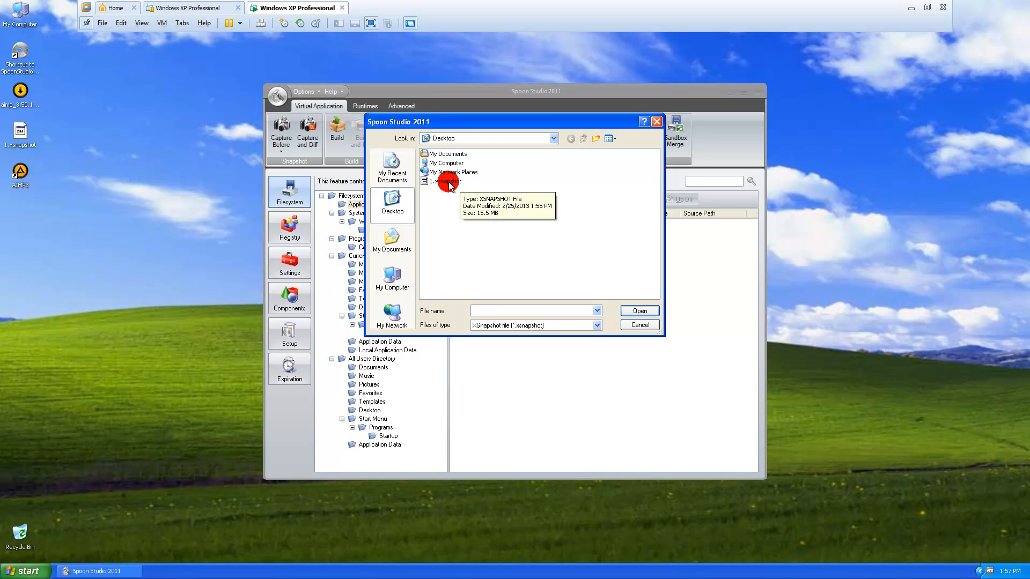
left_click(426, 182)
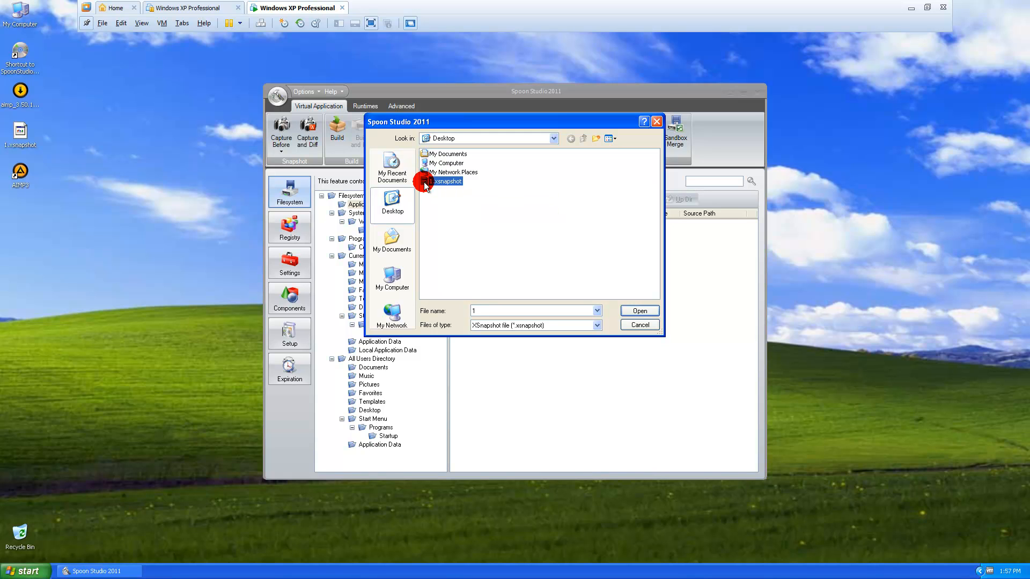
left_click(637, 312)
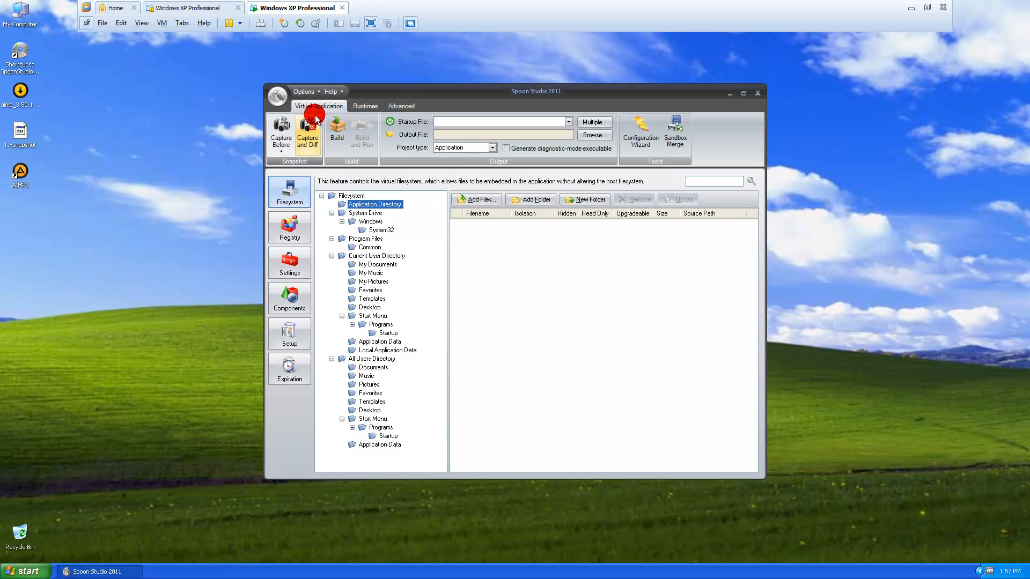
- Run Capture and Diff, storing the snapshot copies in a new folder on the Desktop named New Folder
left_click(310, 150)
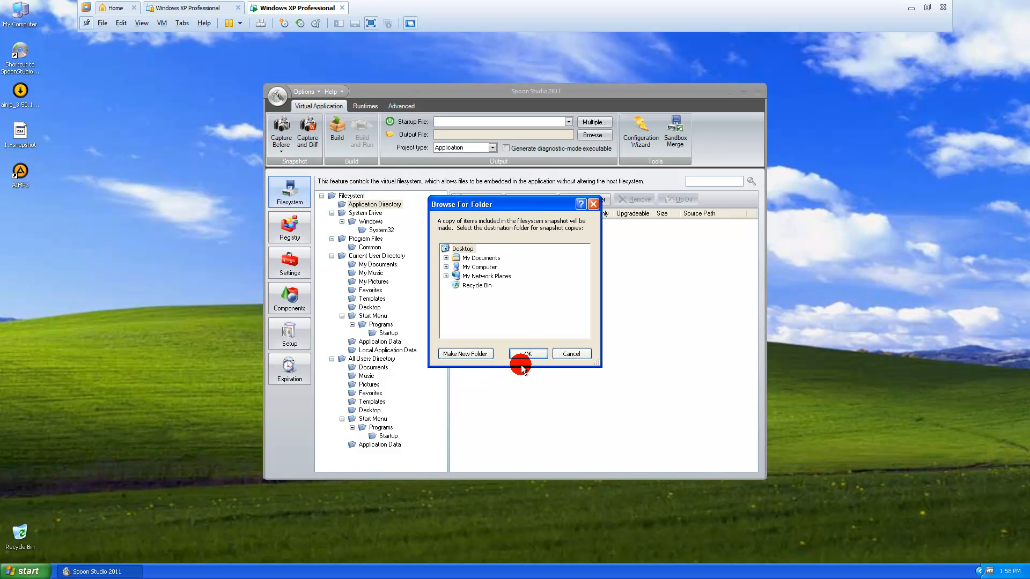
left_click(475, 354)
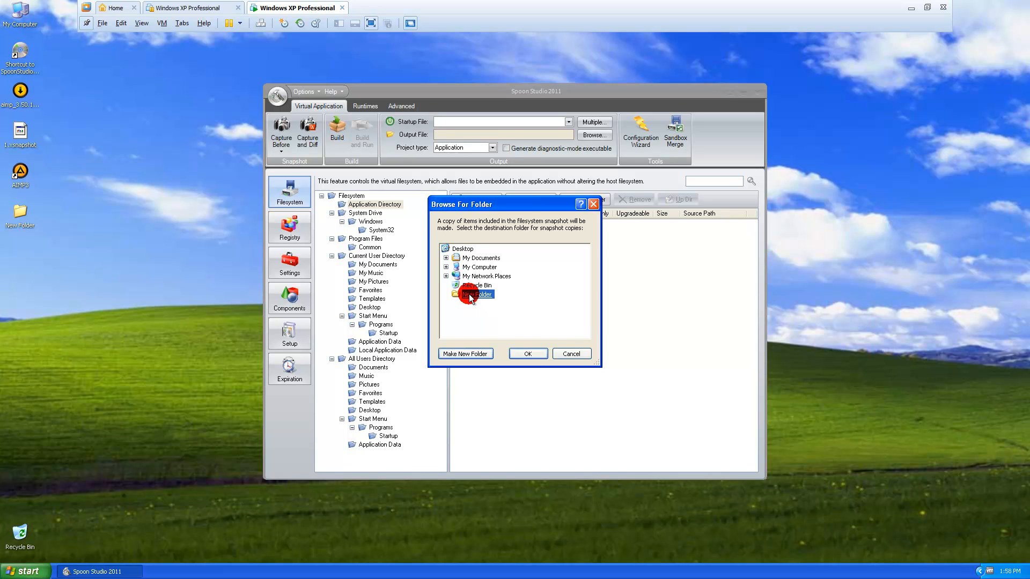
left_click(528, 355)
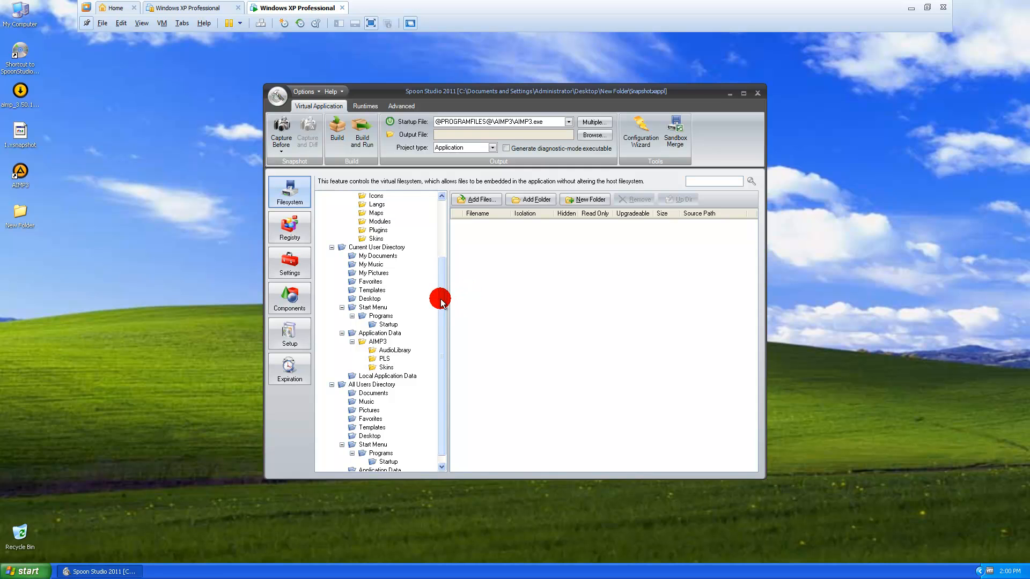
- Remove Uninstall.exe from the AIMP3 folder under Program Files in the virtual filesystem
mouse_move(440, 301)
left_mouse_down()
mouse_move(445, 235)
mouse_move(446, 315)
mouse_move(438, 268)
left_mouse_up()
left_click(367, 231)
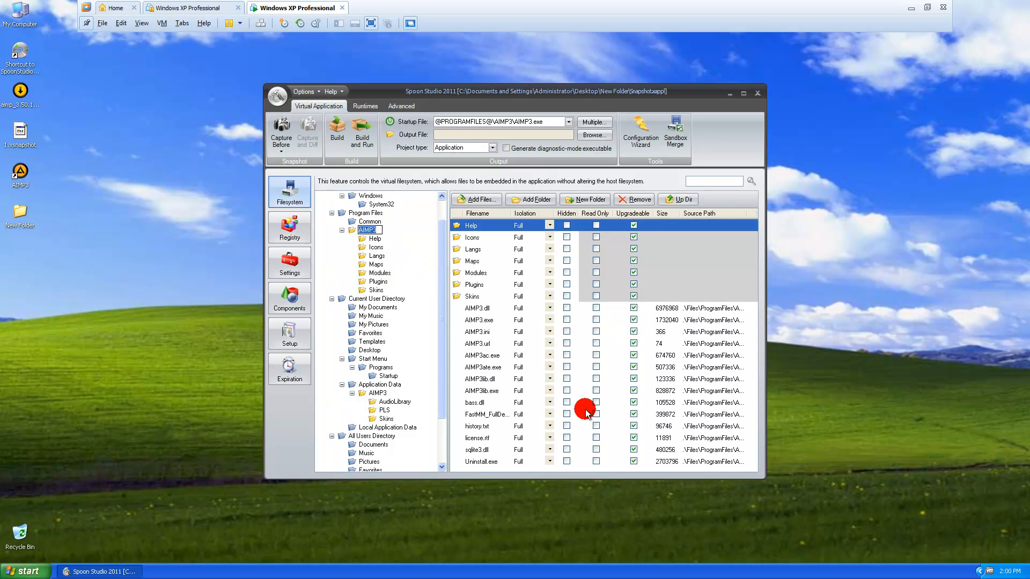
left_click(471, 464)
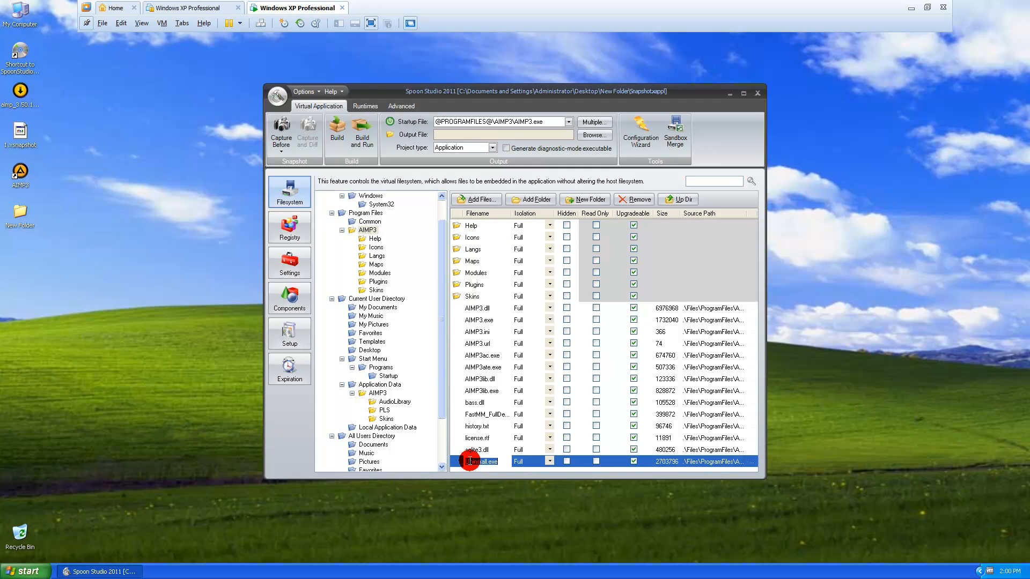
left_click(631, 200)
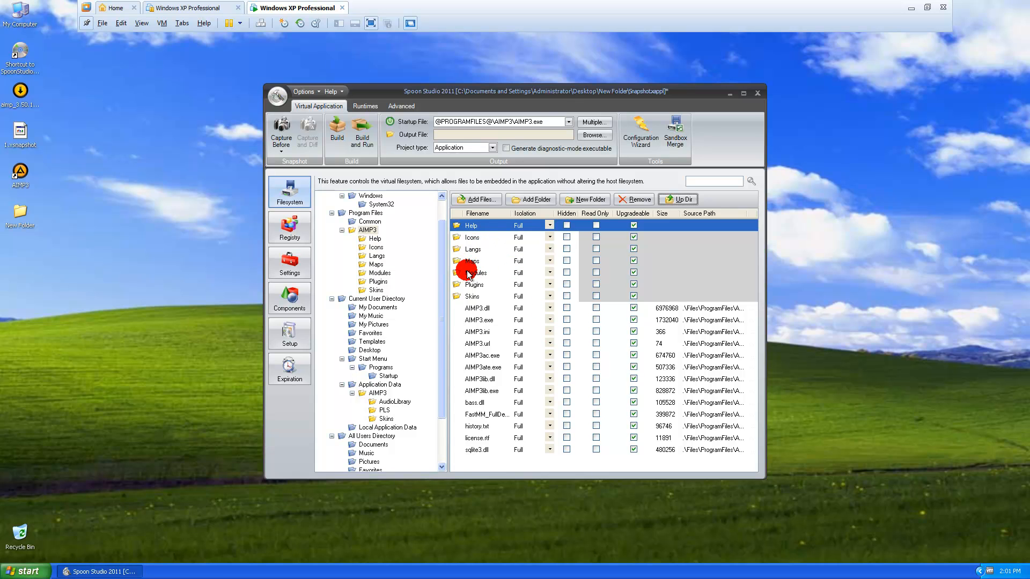
- Set the build output file to AIMP3 Portable.exe on the Desktop, keeping the *.exe file type
left_click(592, 135)
left_click(496, 310)
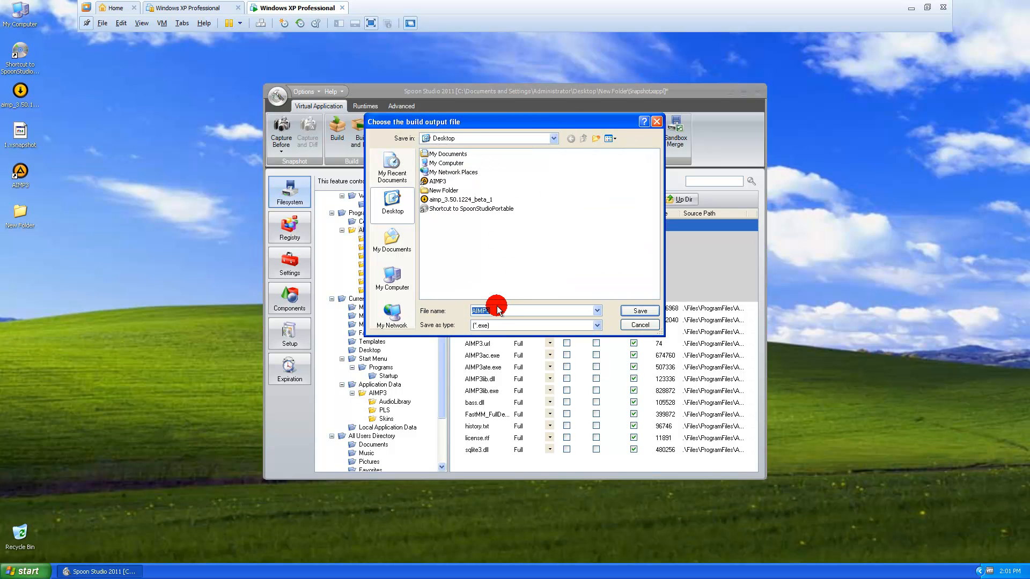
left_click(496, 310)
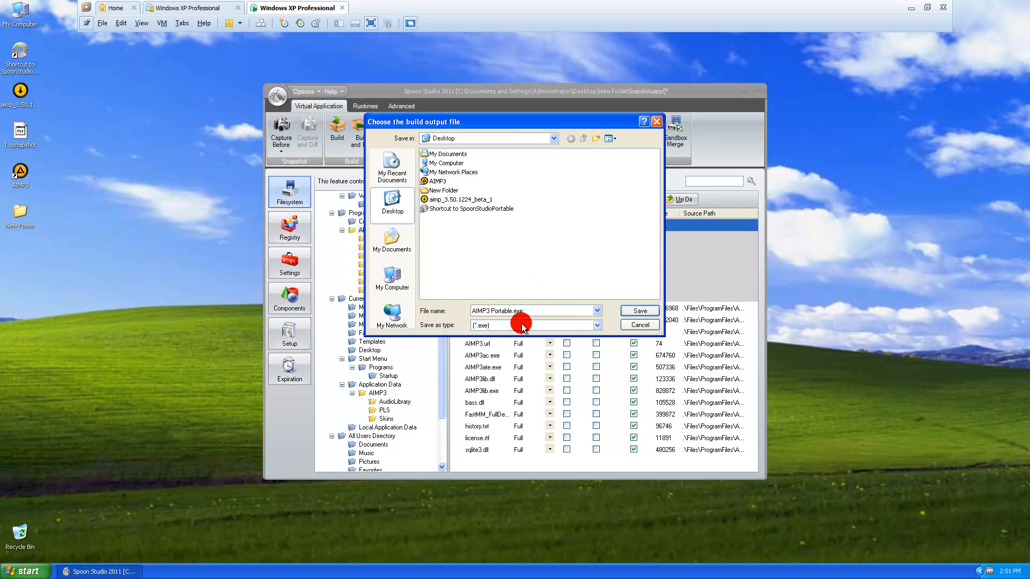
left_click(596, 326)
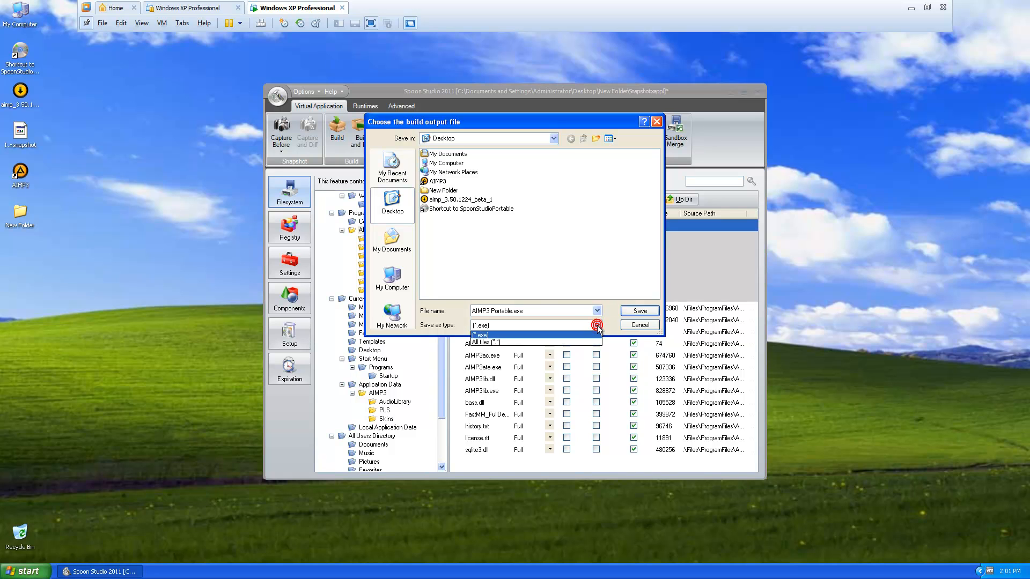
left_click(596, 325)
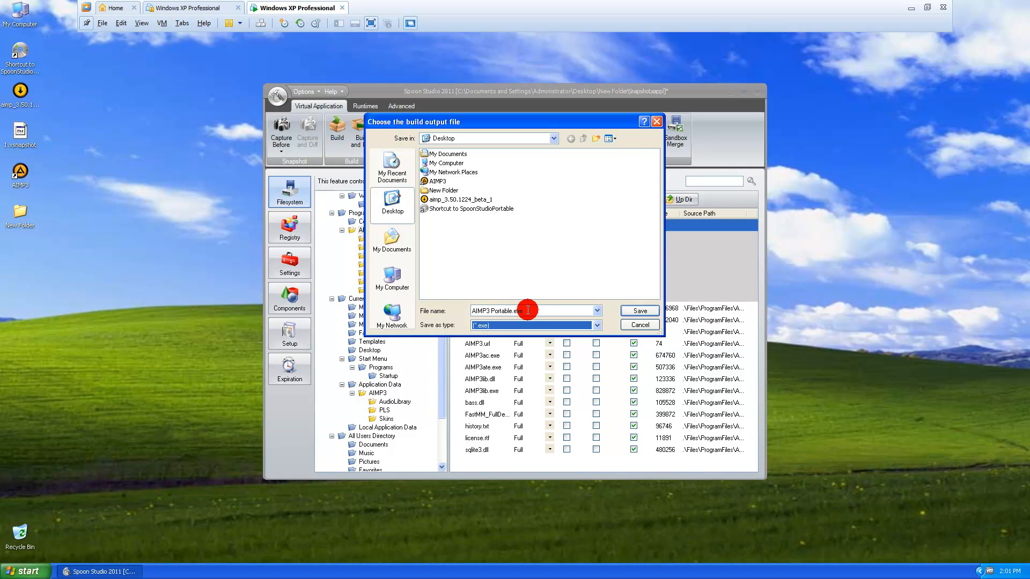
left_click(639, 311)
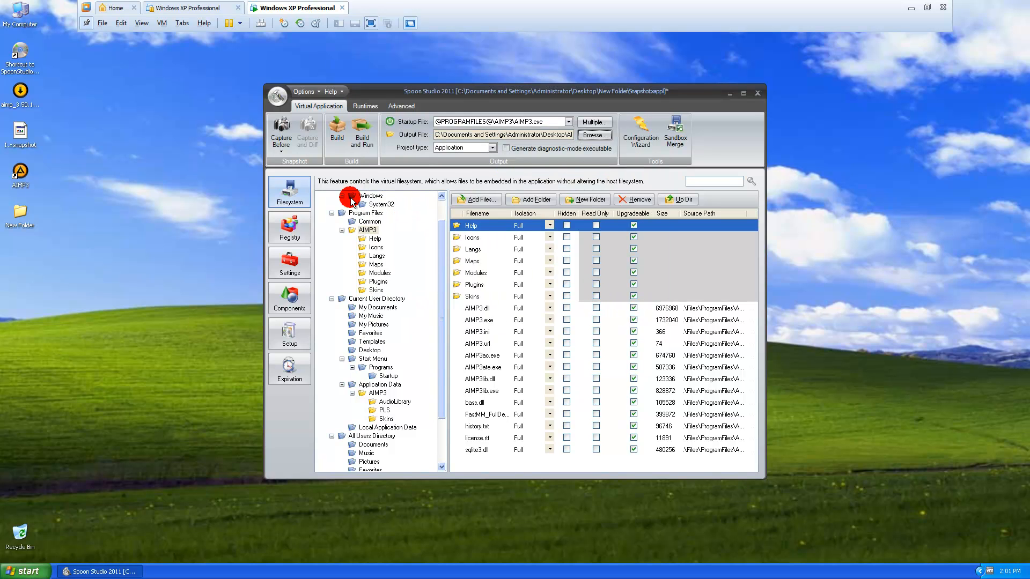
- Bring up the project's startup settings and copy the Splash Logo image from the host desktop onto the full-screen virtual machine's desktop
left_click(285, 265)
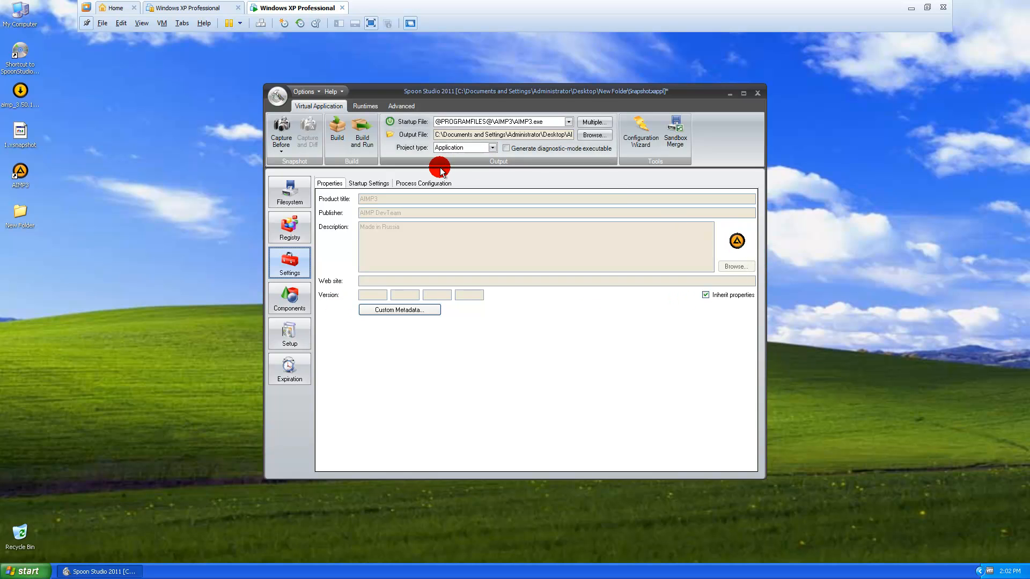
left_click(371, 184)
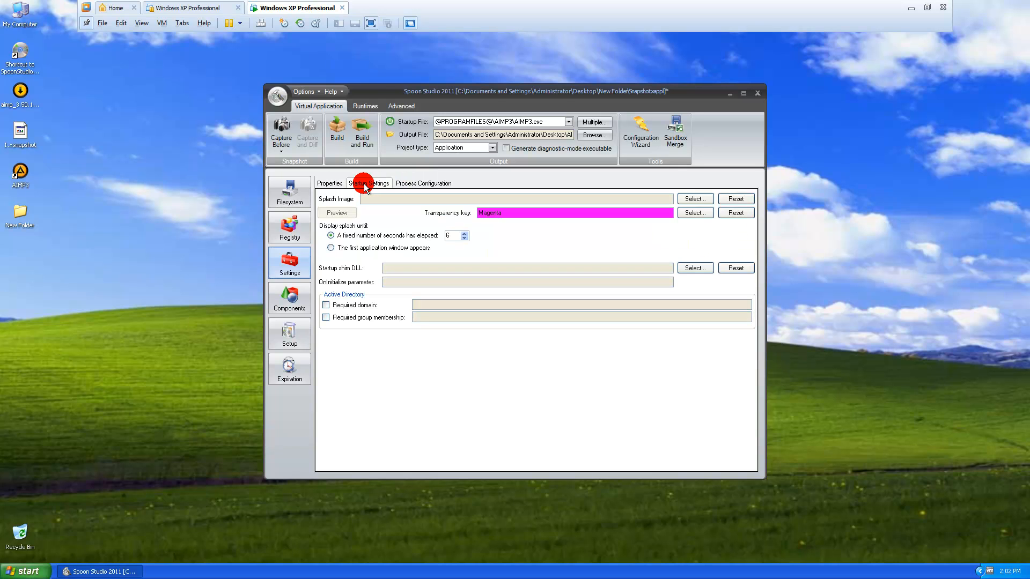
left_click(115, 570)
left_click(369, 24)
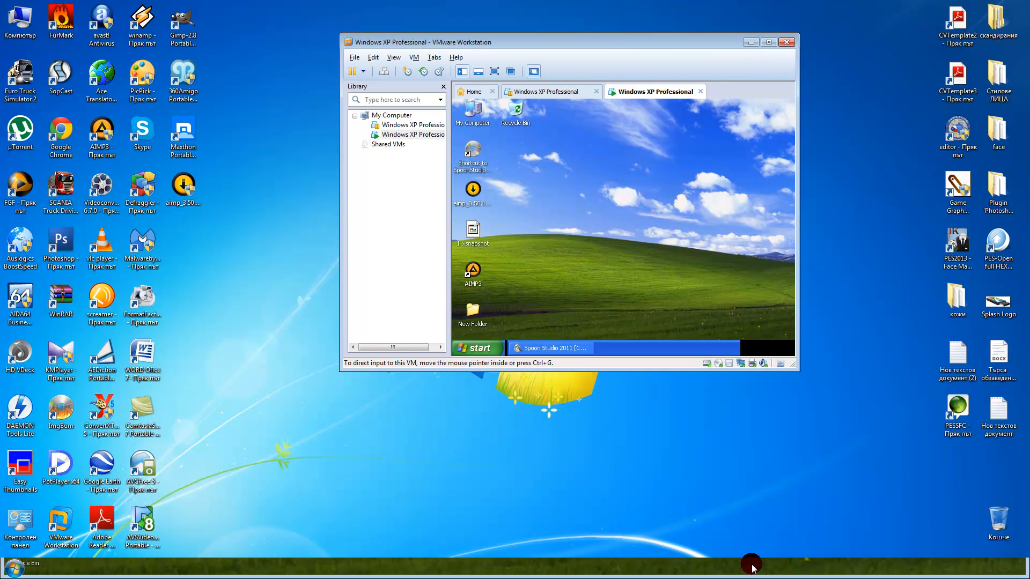
left_click(1000, 304)
left_click_drag(999, 304, 509, 165)
left_click(563, 173)
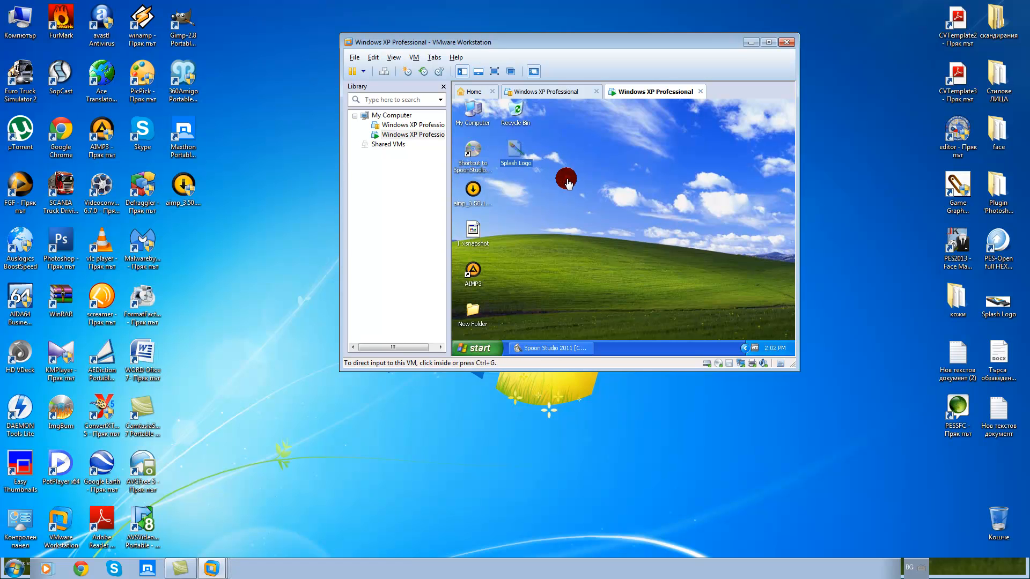
left_click(495, 71)
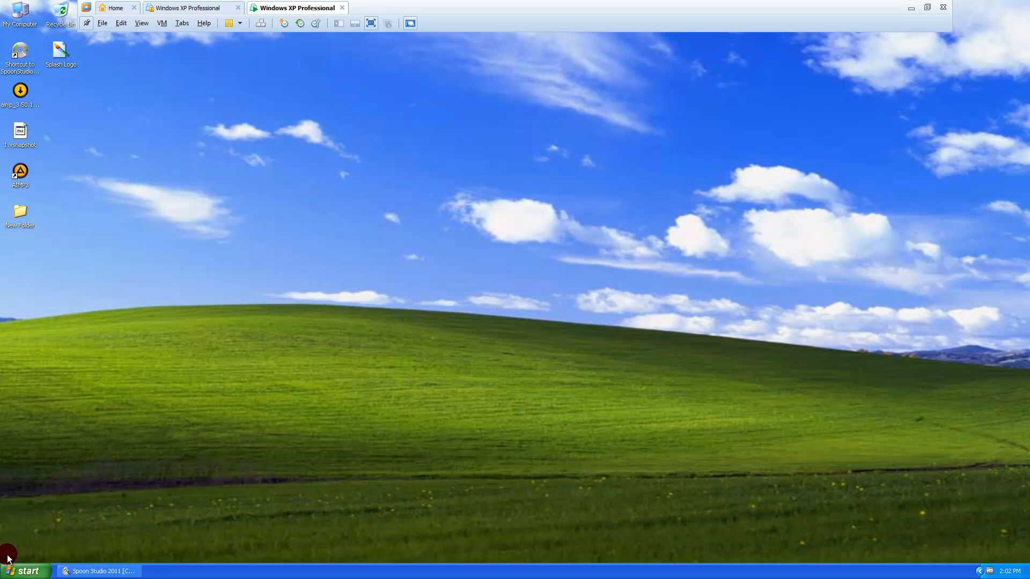
- Return to Spoon Studio and use Splash Logo.bmp from the Desktop as the splash image
left_click(75, 572)
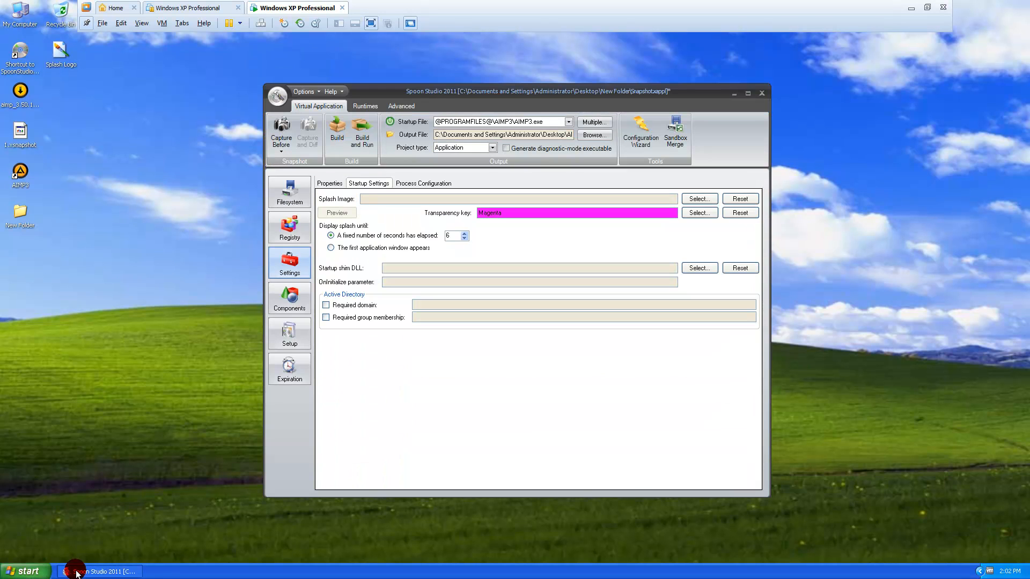
left_click(703, 200)
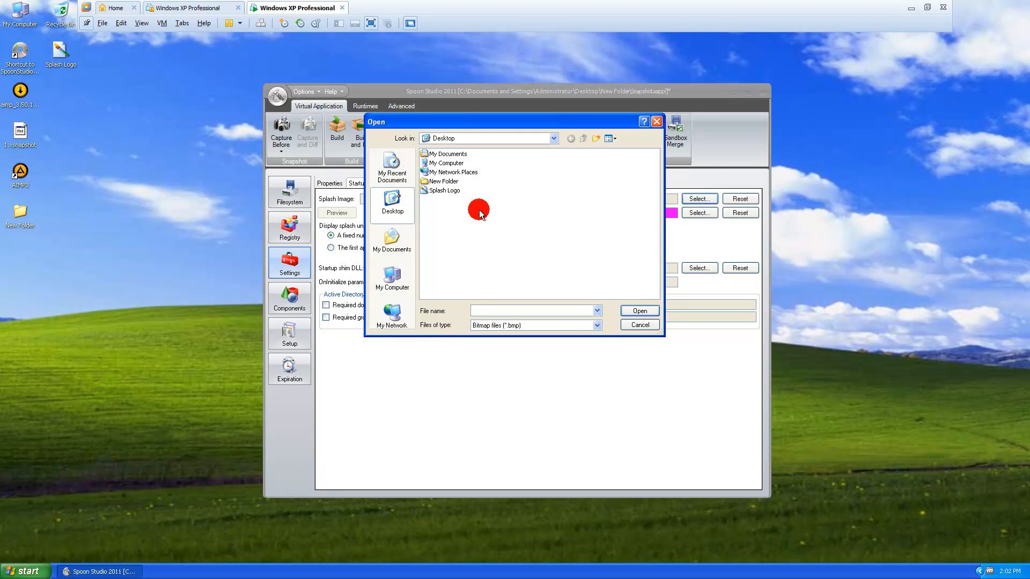
left_click(429, 191)
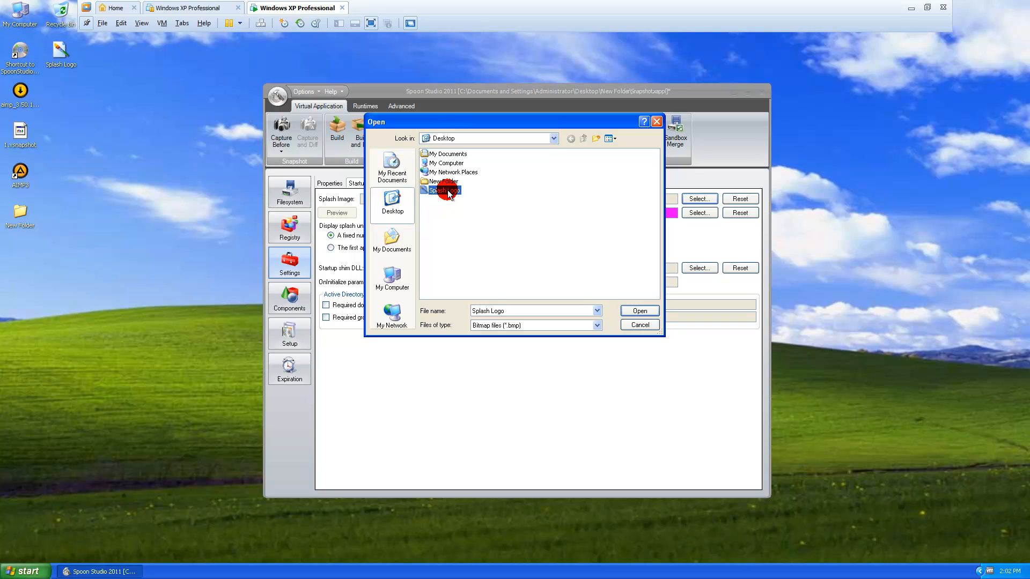
left_click(632, 312)
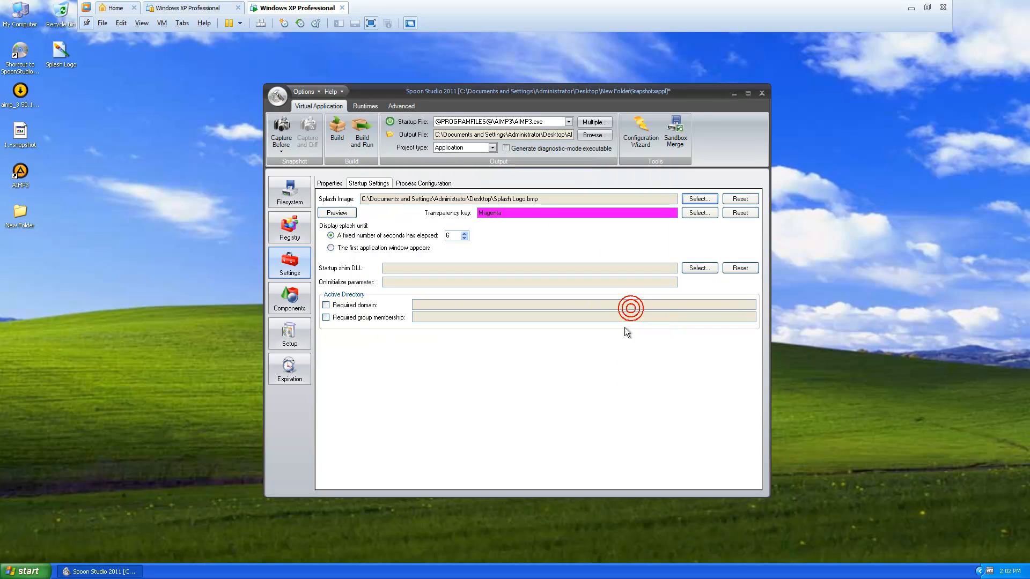
- Set the splash image to display for a fixed 2 seconds and preview it
left_click(463, 240)
left_click(464, 267)
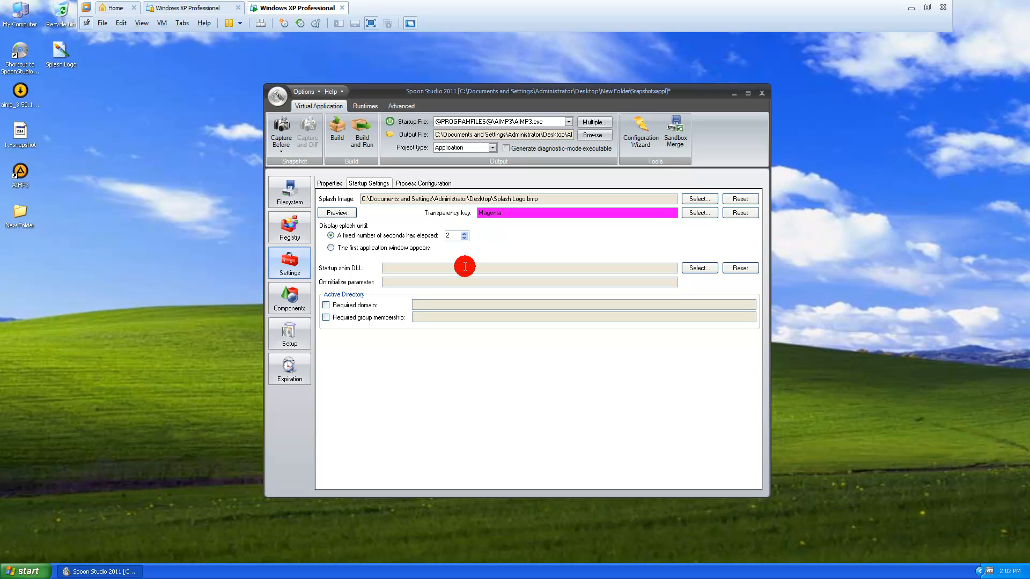
left_click(337, 214)
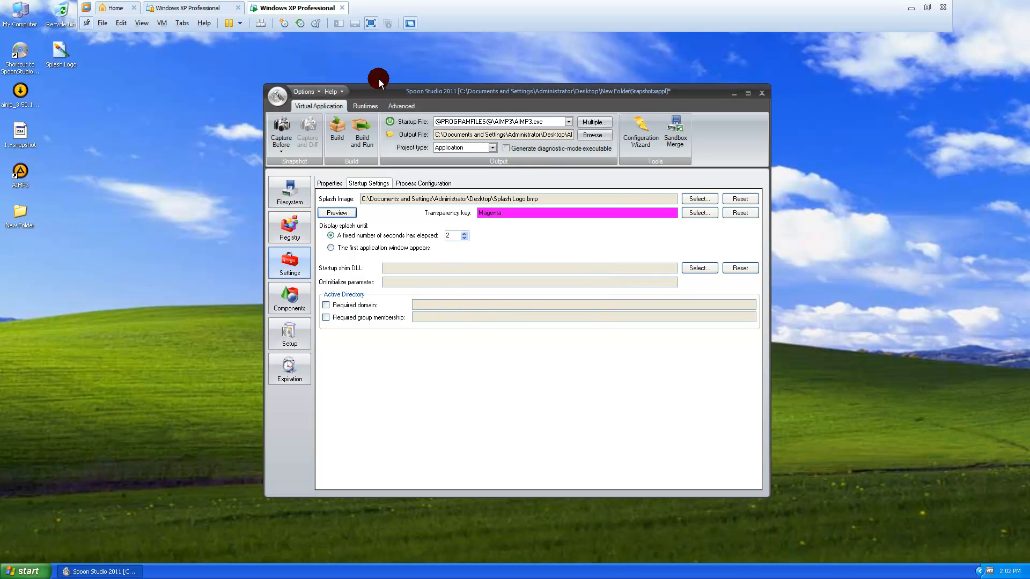
left_click(433, 185)
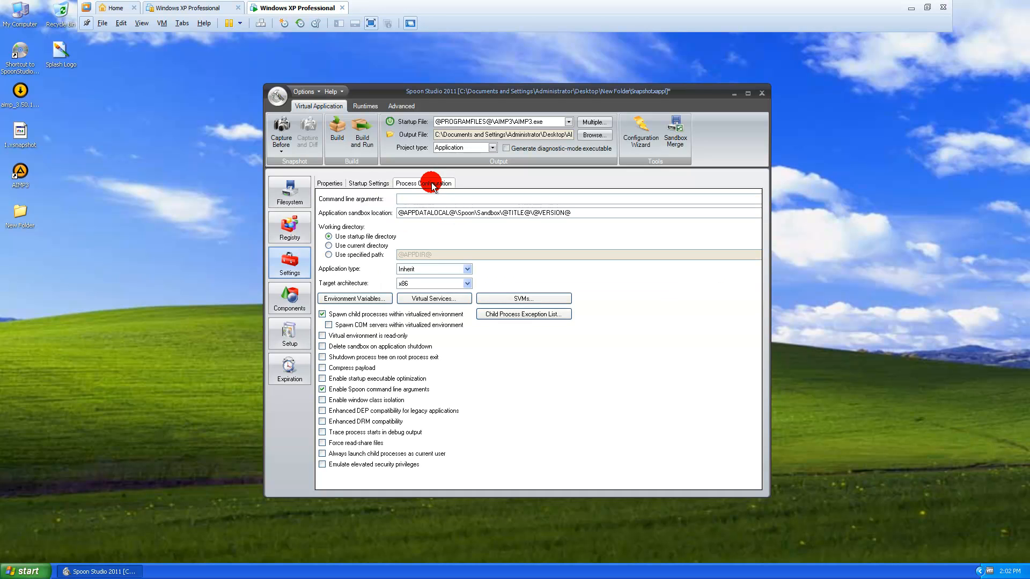
left_click(579, 213)
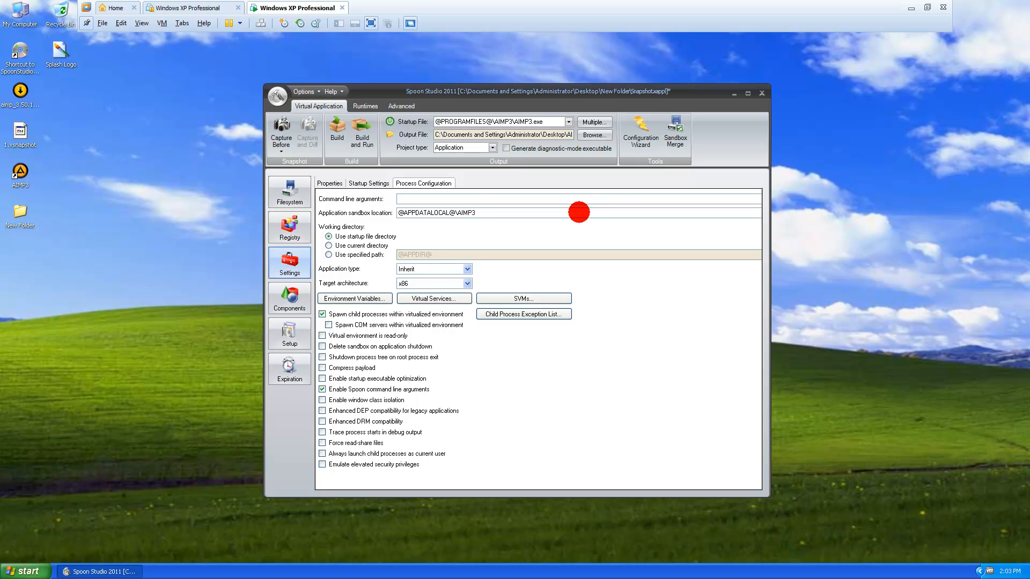
left_click_drag(475, 213, 458, 212)
right_click(468, 213)
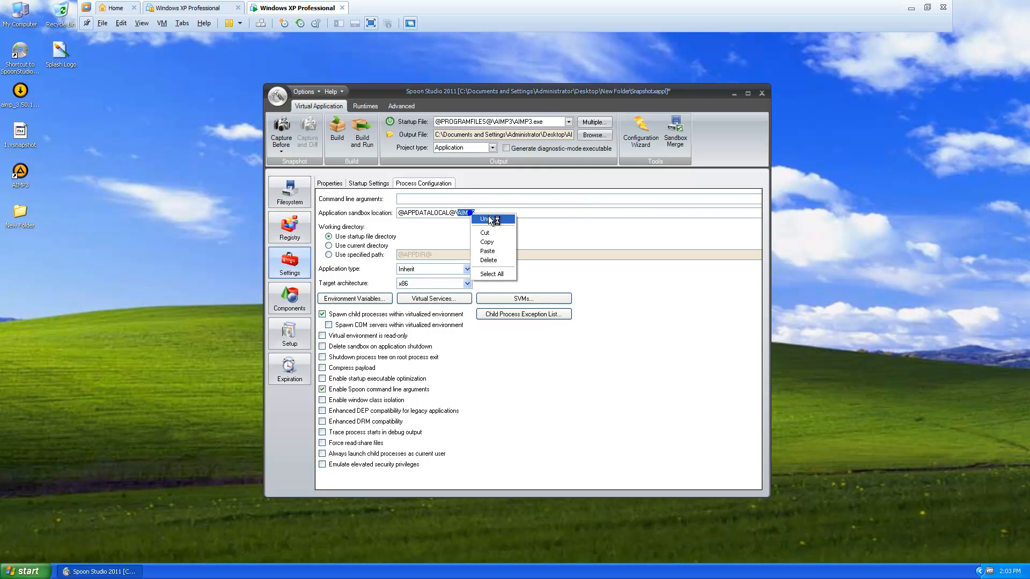
left_click(492, 241)
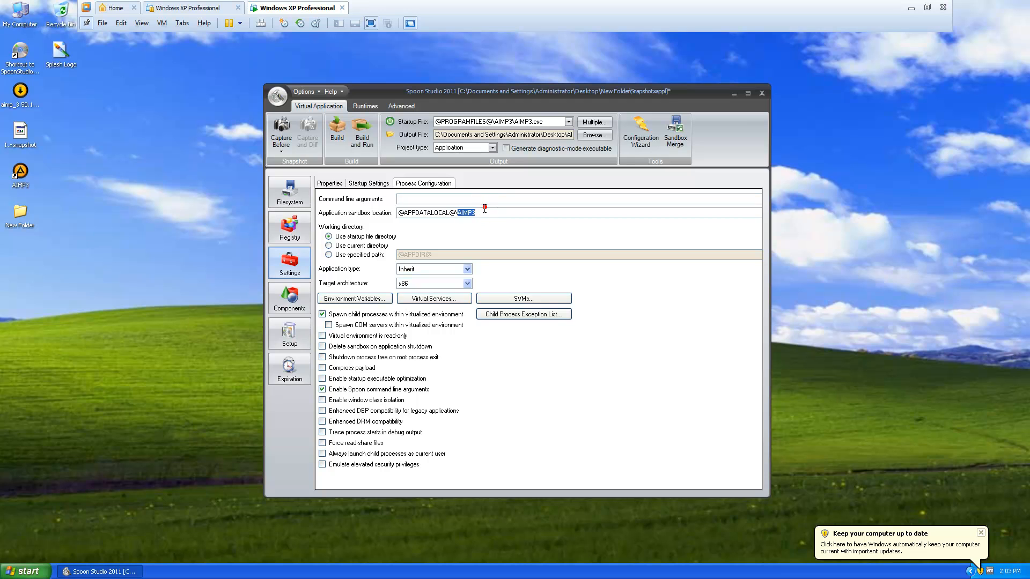
left_click(484, 212)
right_click(485, 214)
left_click(512, 250)
key("BackSpace")
key("BackSpace")
key("BackSpace")
key("BackSpace")
key("BackSpace")
key("BackSpace")
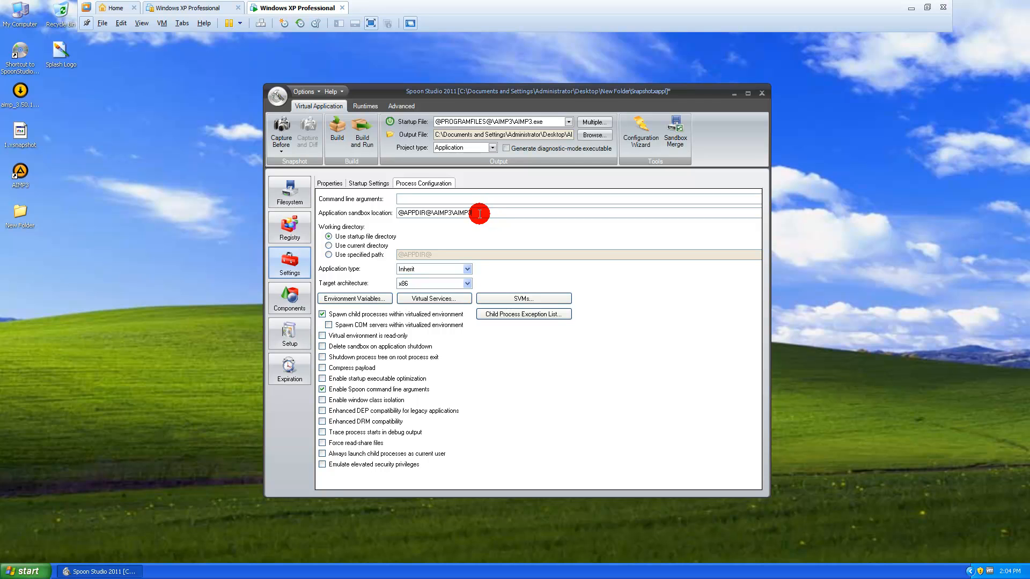
- Enable payload compression, accept that stream generation is disabled, and leave the child process exception list unedited
left_click(322, 368)
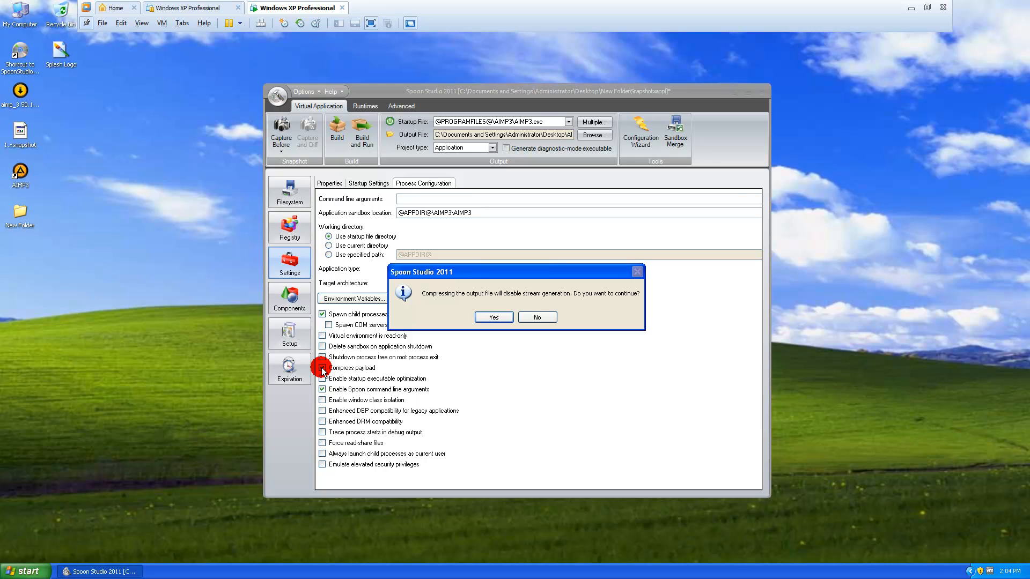
left_click(490, 317)
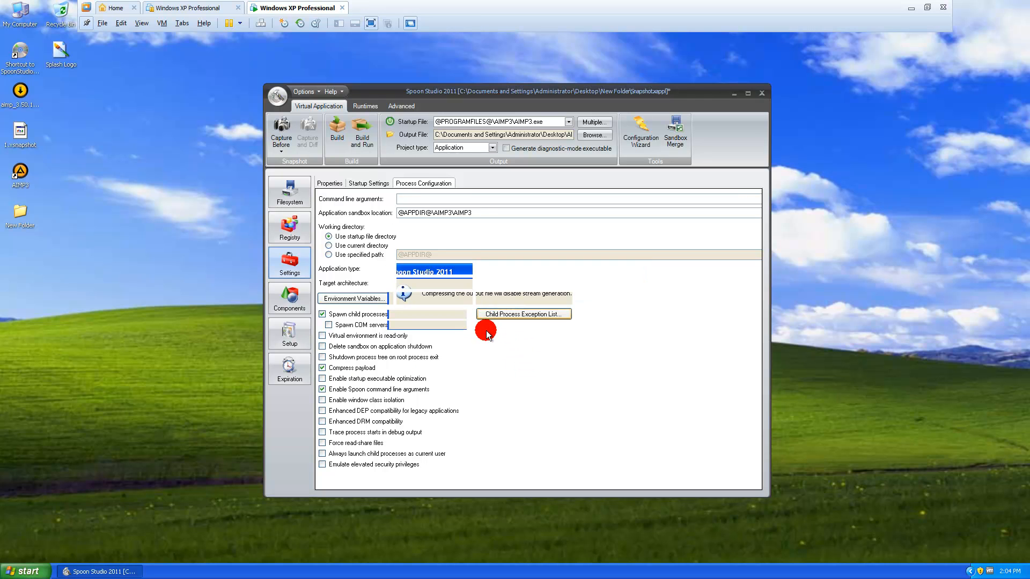
left_click(486, 316)
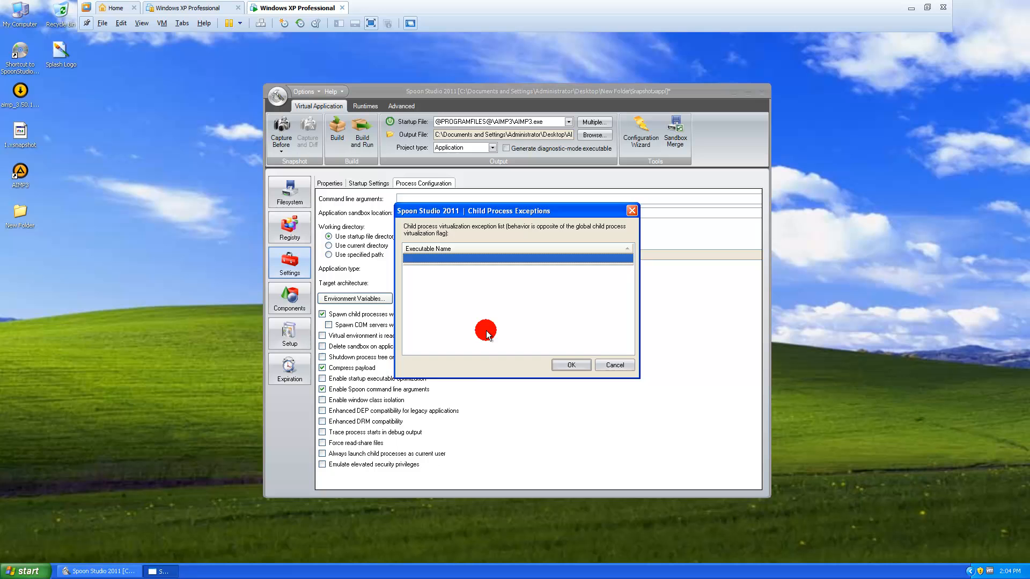
left_click(610, 366)
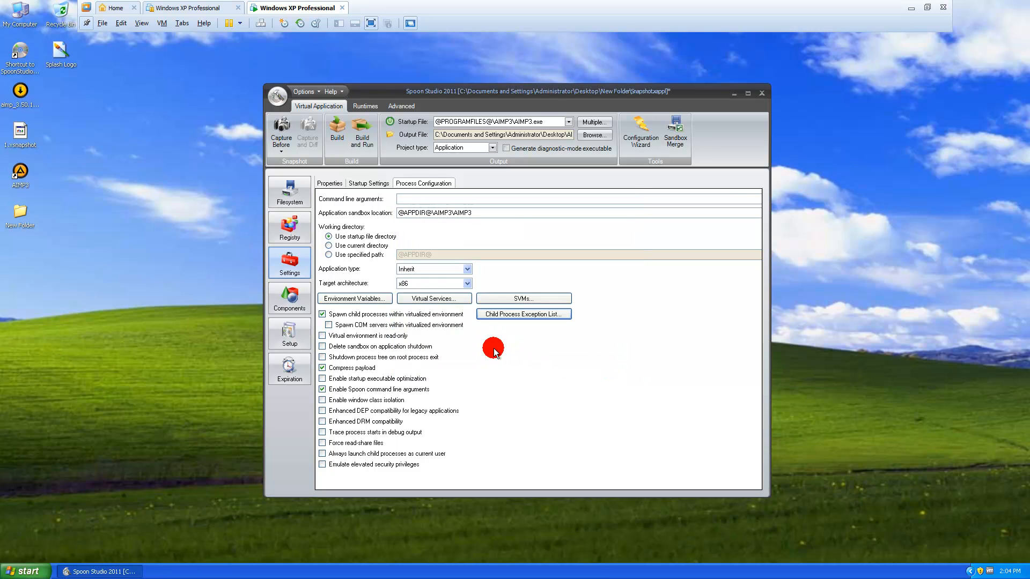
mouse_move(346, 372)
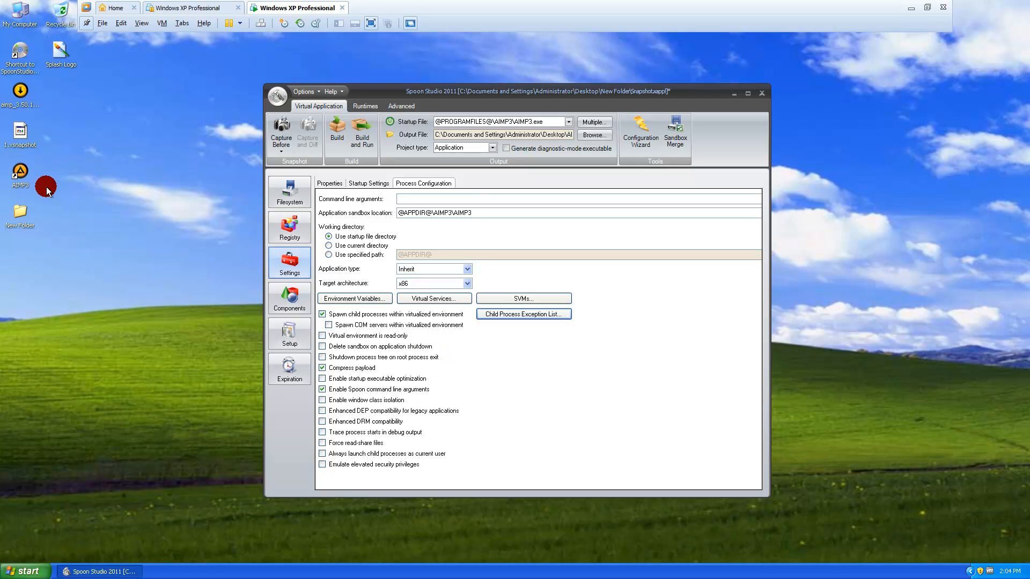
left_click(78, 145)
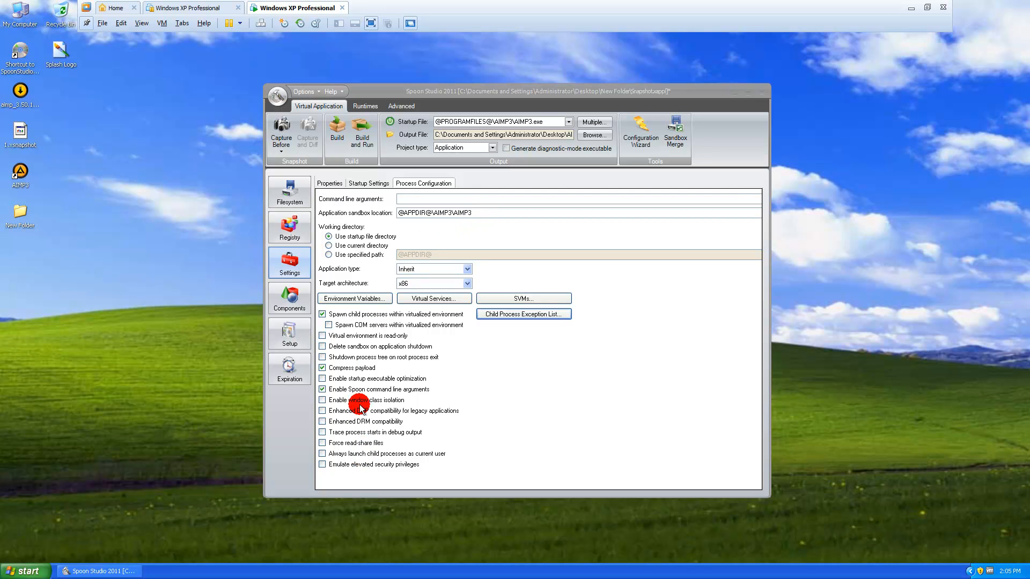
- Build the portable AIMP3 executable, dismiss the finished build dialog and close Spoon Studio
left_click(333, 135)
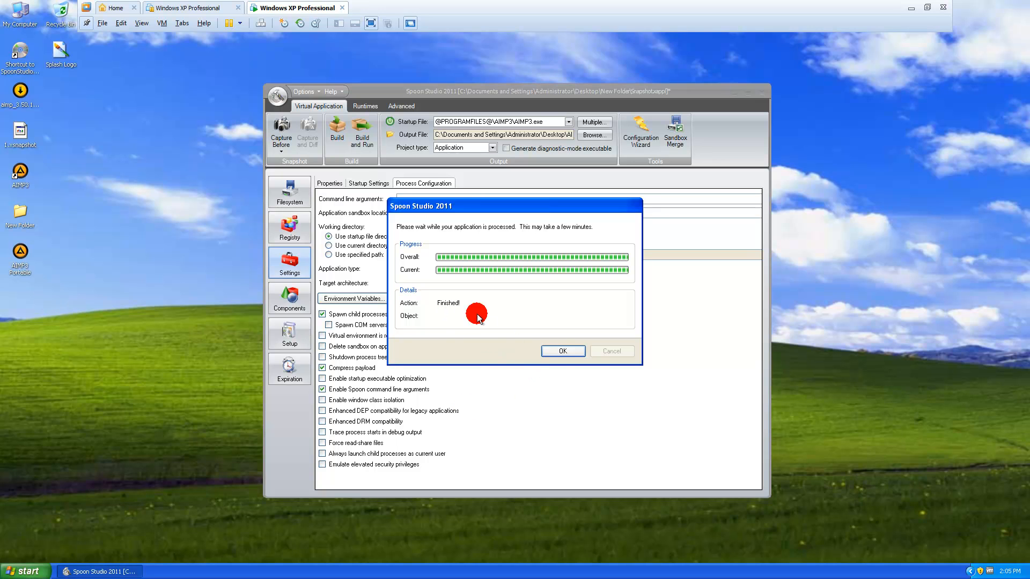
left_click(562, 353)
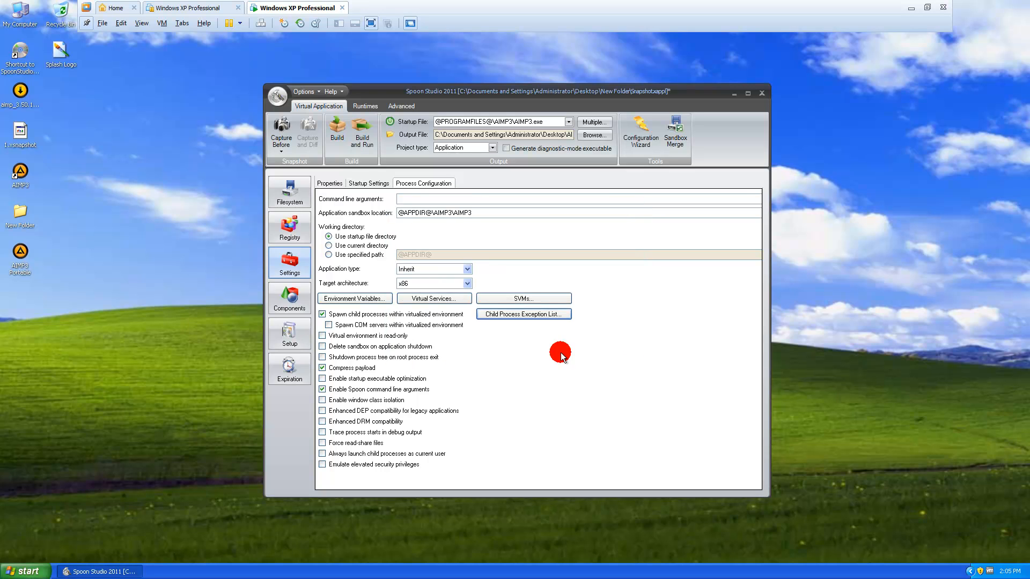
left_click(765, 91)
left_click(497, 316)
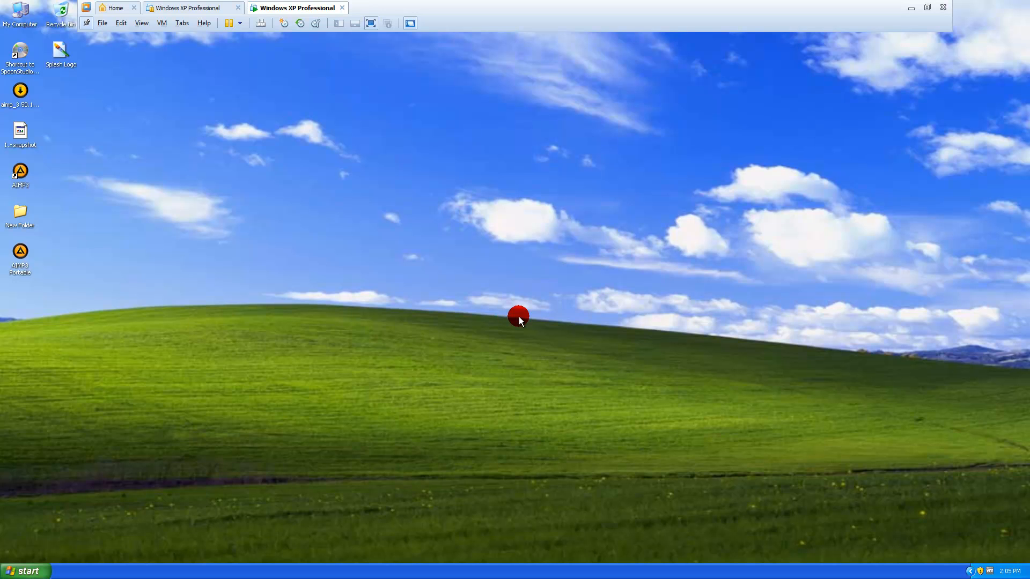
- Take the virtual machine out of full-screen view and copy AIMP3 Portable from its desktop to the host desktop
left_click(370, 23)
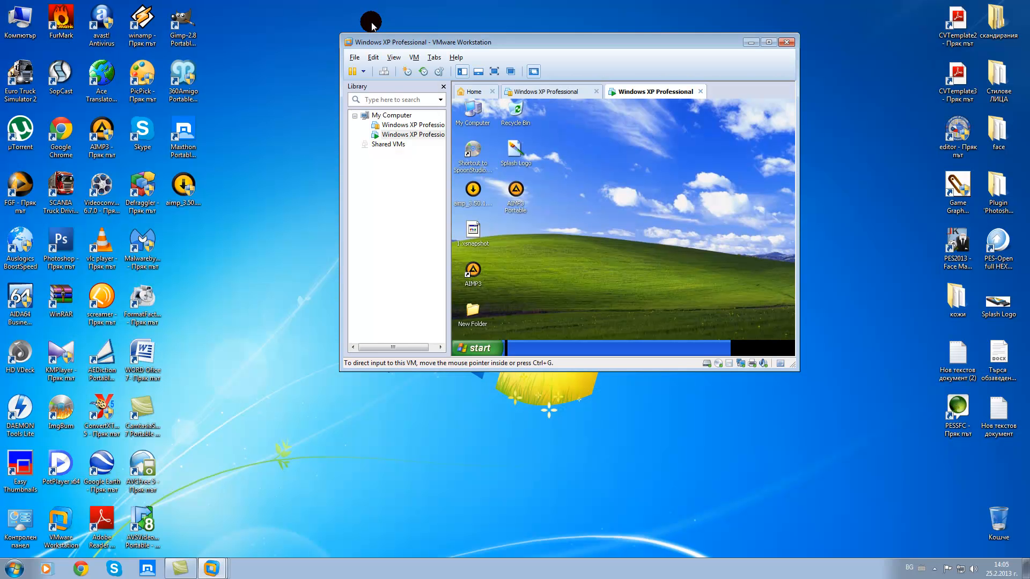
left_click(588, 239)
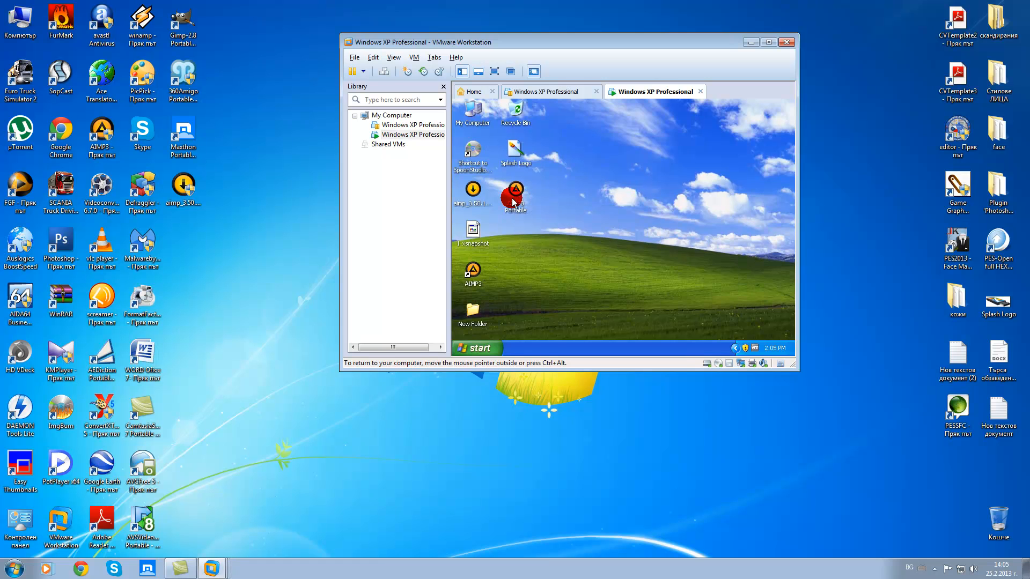
left_click_drag(519, 198, 179, 230)
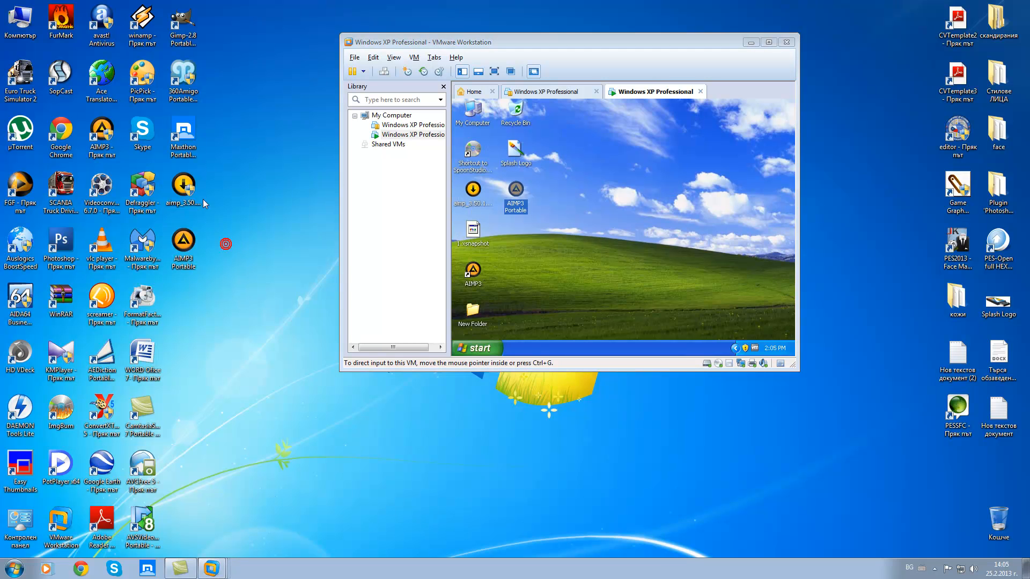
- Delete the AIMP installer from the host desktop and empty the recycle bin
left_click(183, 188)
left_click_drag(177, 188, 991, 520)
left_click(972, 471)
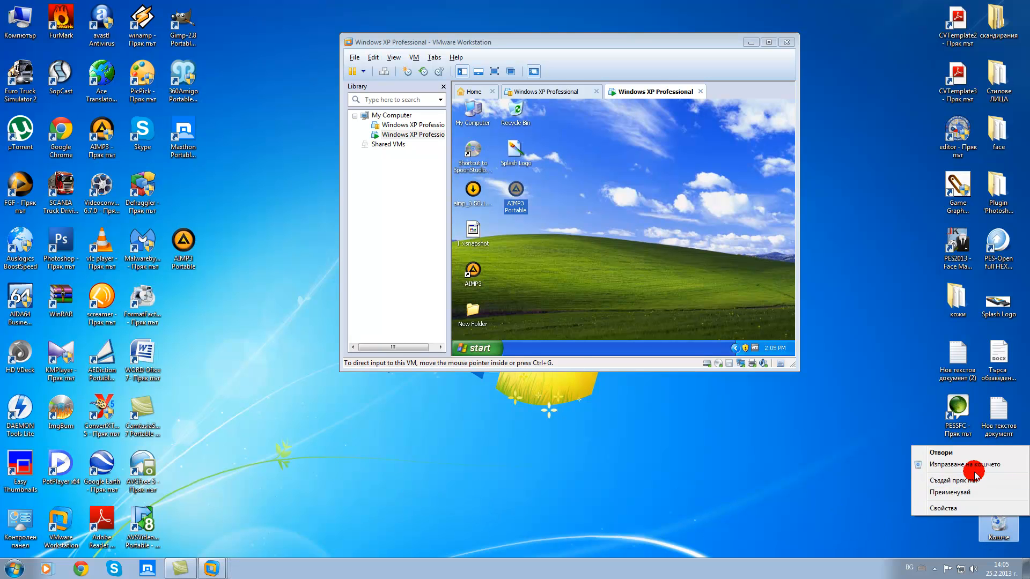
left_click(562, 323)
- Restore the virtual machine to Snapshot 7 and dismiss the disk fragmentation hint
left_click(601, 216)
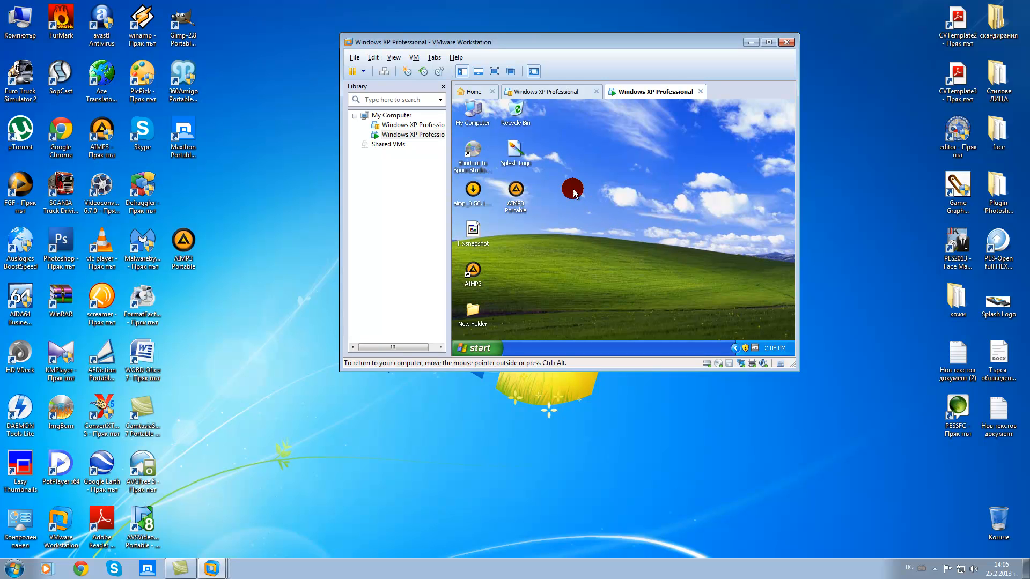
left_click(424, 72)
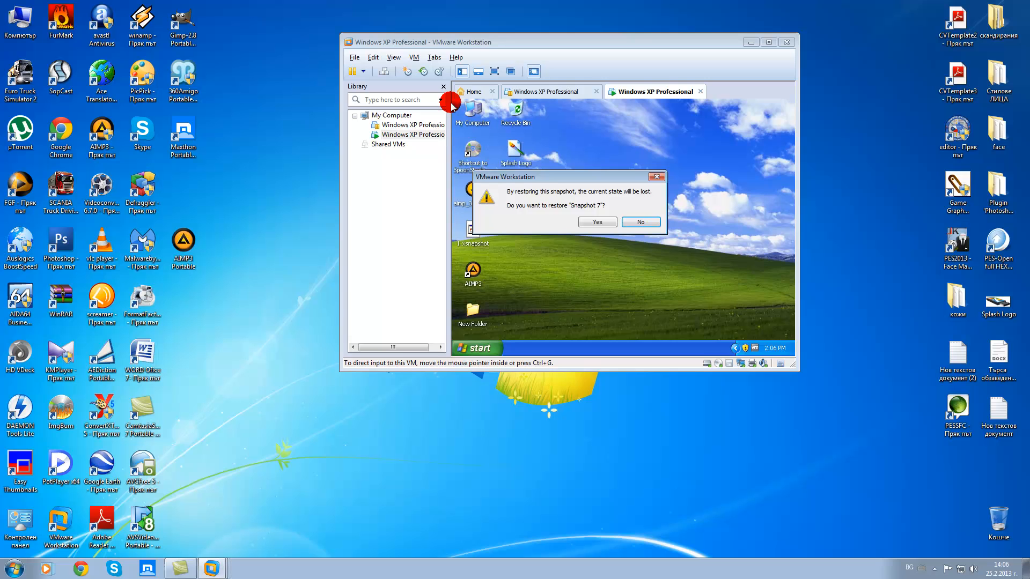
left_click(598, 224)
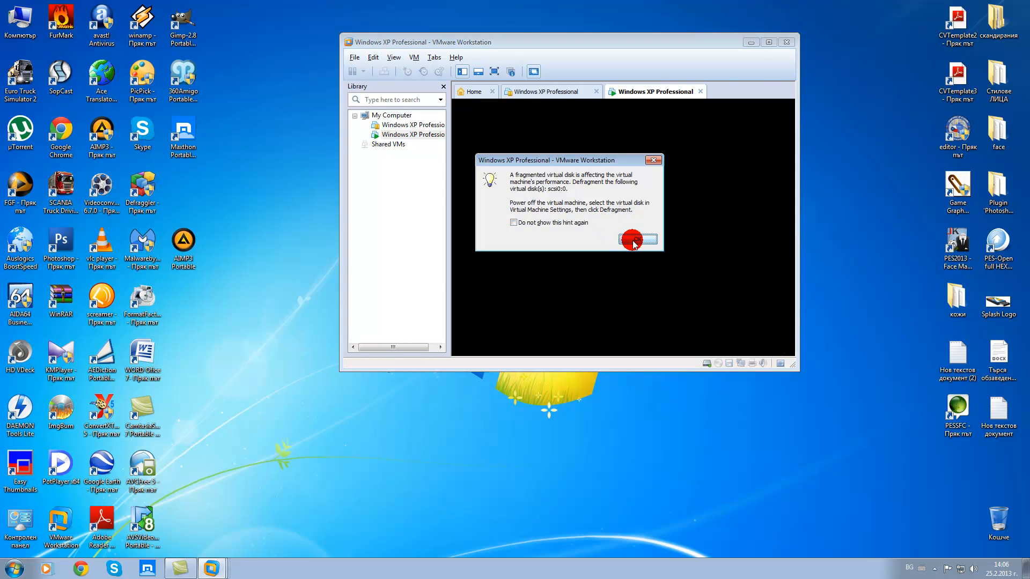
left_click(634, 239)
left_click(610, 223)
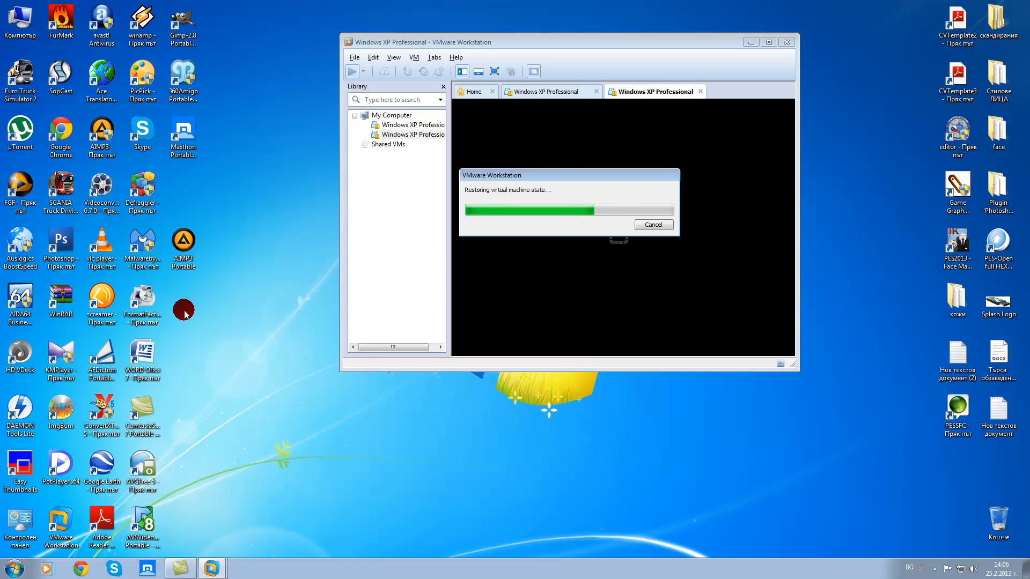
- Create a folder on the host desktop, keeping the default name Нова папка
right_click(174, 294)
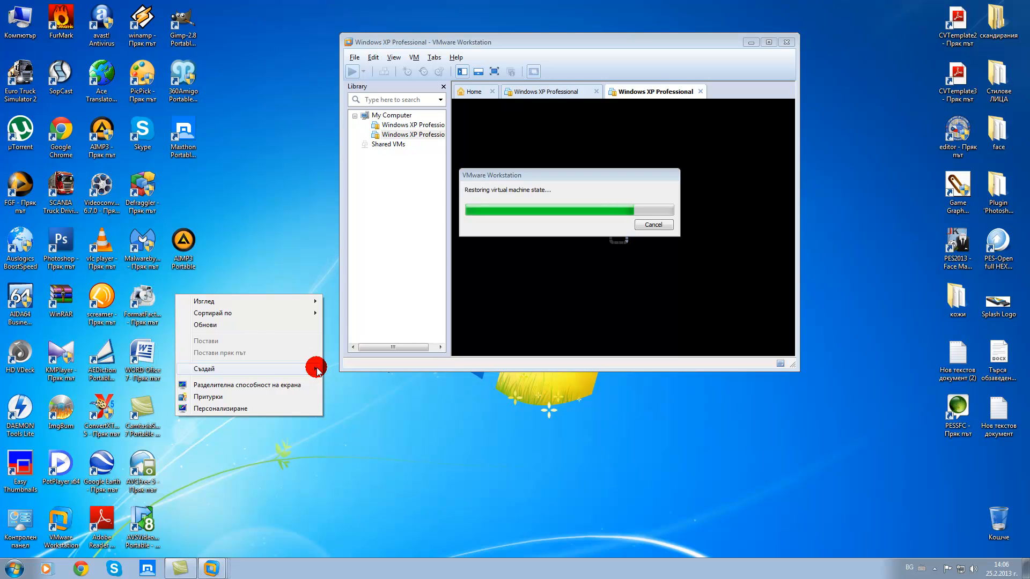
left_click(336, 370)
left_click(229, 322)
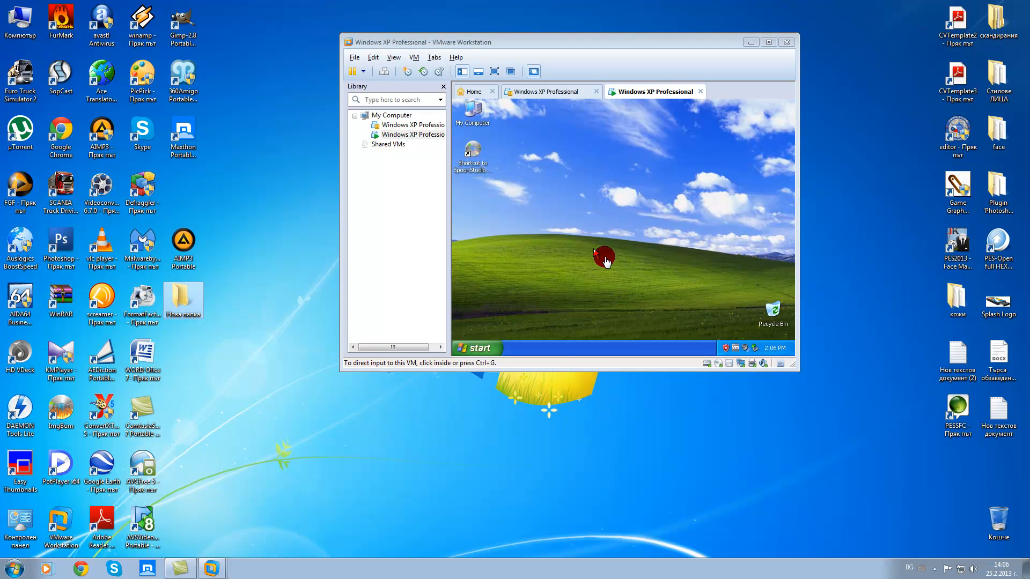
- Examine the virtual machine's list of installed programs in Add or Remove Programs, then close it and Control Panel
left_click(603, 253)
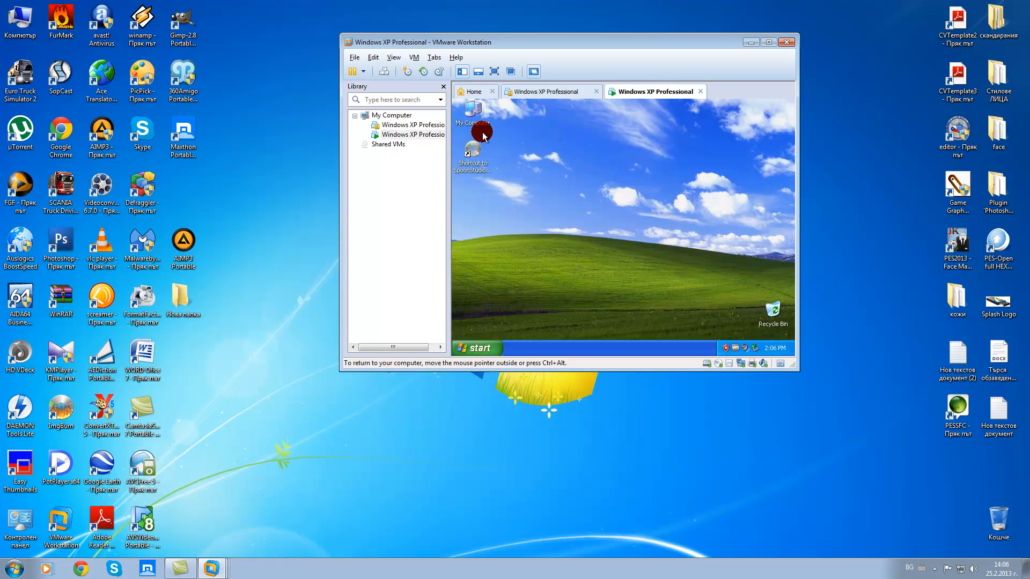
left_click(485, 351)
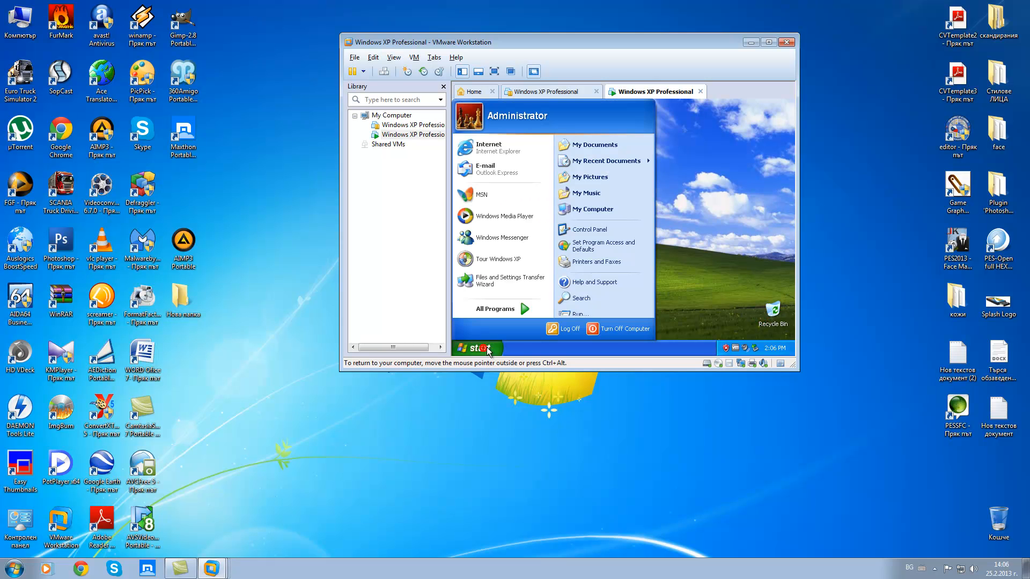
left_click(584, 230)
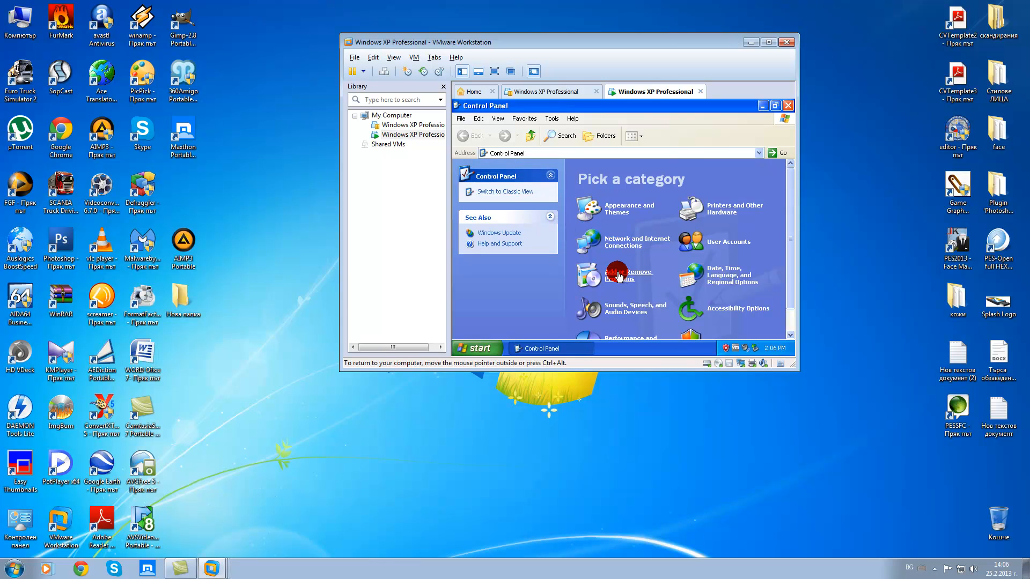
left_click(619, 277)
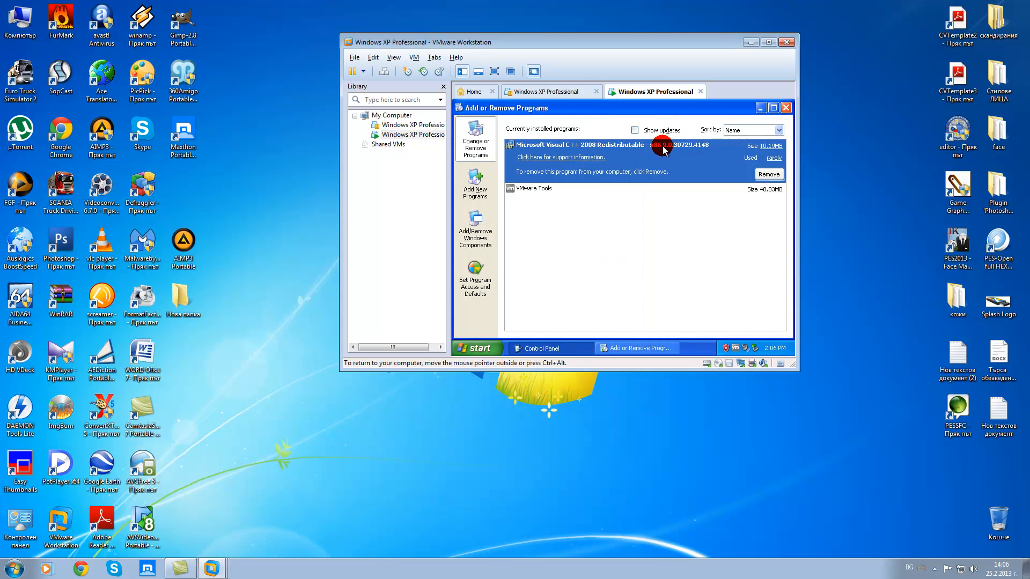
left_click(787, 107)
left_click(787, 105)
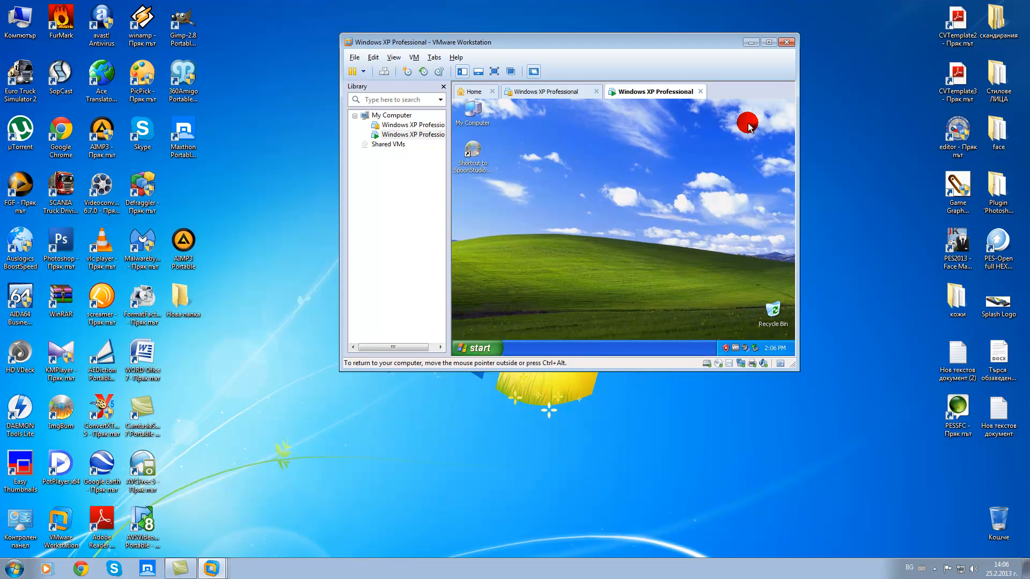
- Close VMware Workstation and suspend the running virtual machine
left_click(786, 44)
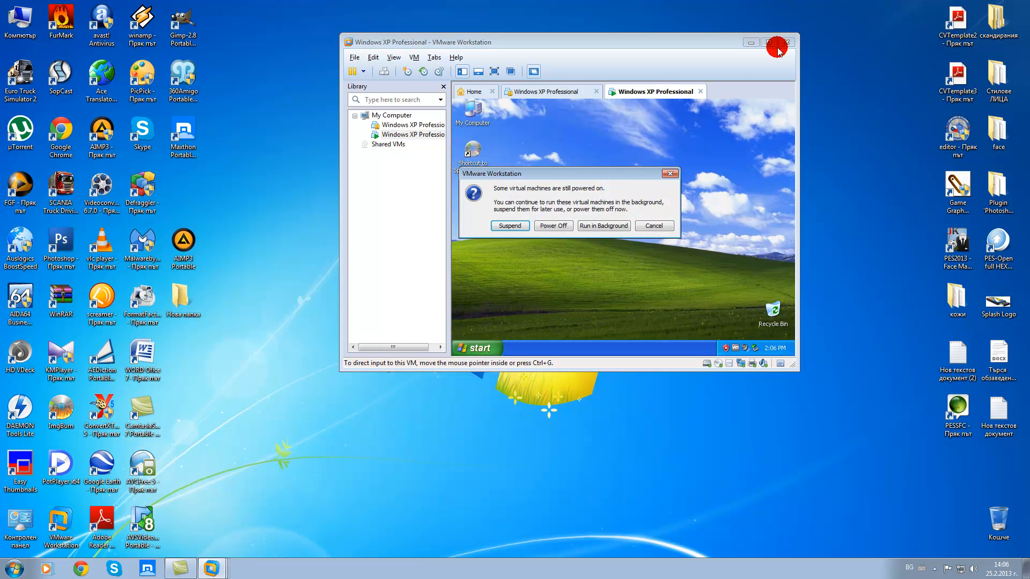
left_click(504, 226)
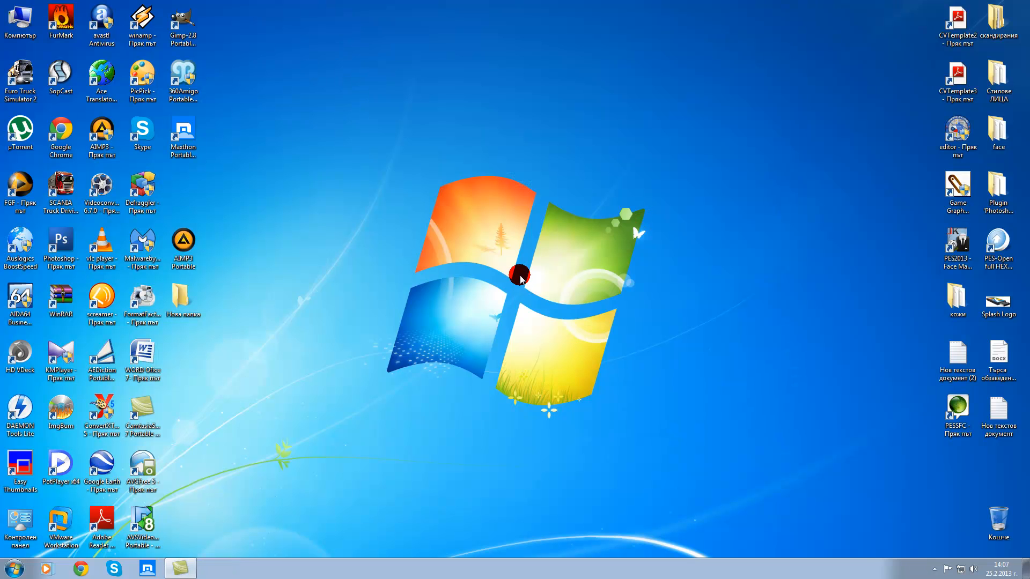
- Move AIMP3 Portable from the host desktop into the Нова папка folder
left_click(185, 298)
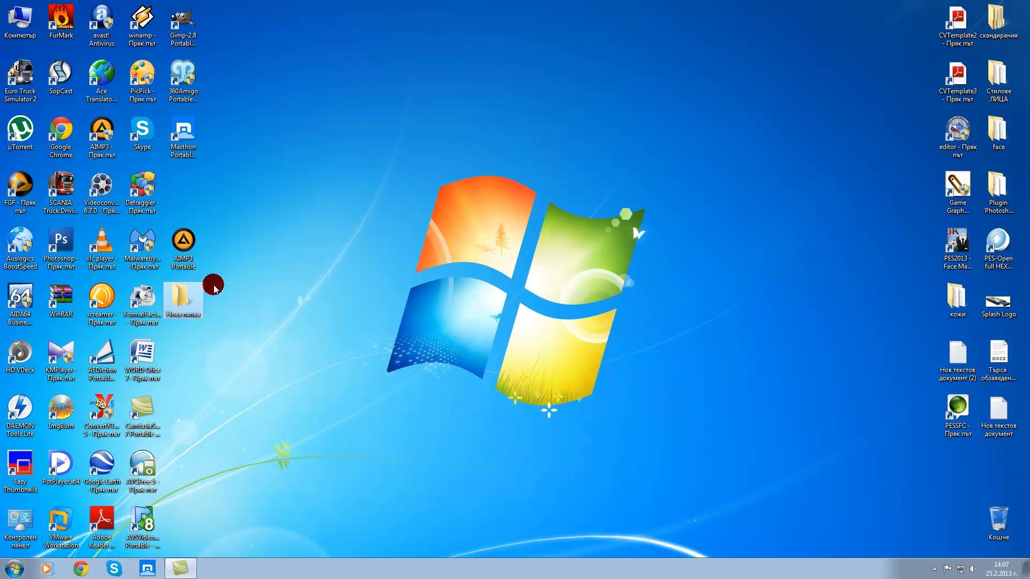
key("Up")
key("Delete")
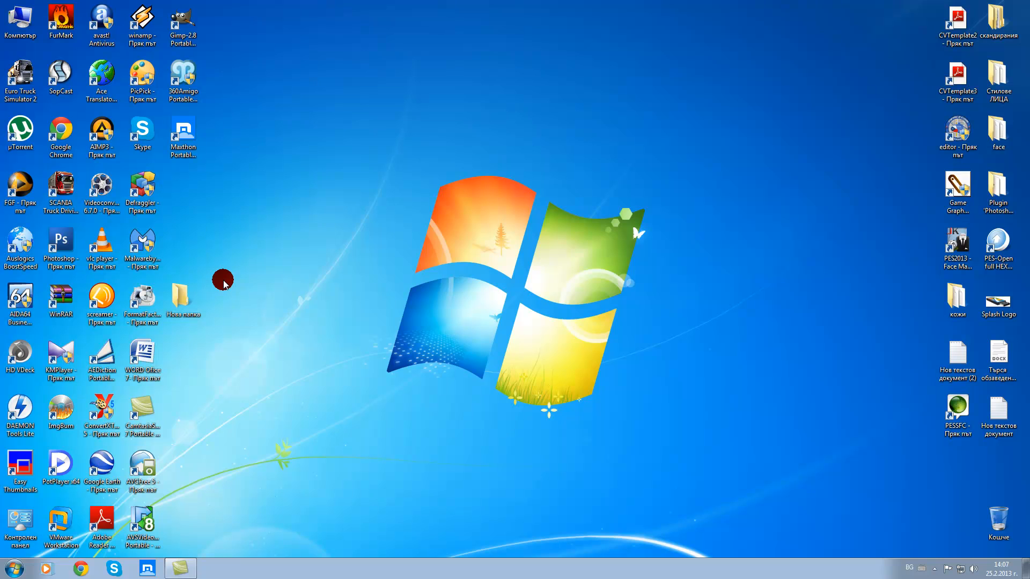
right_click(392, 109)
left_click(396, 106)
left_click(373, 94)
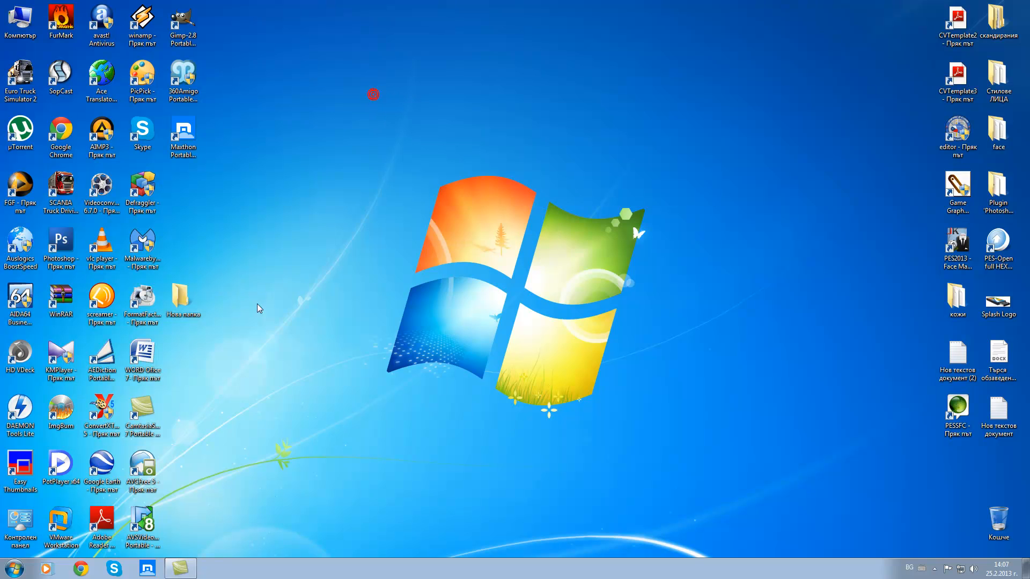
- Reposition the Нова папка folder on the desktop directly below the Maxthon Portable shortcut
left_click(177, 294)
left_click_drag(174, 290, 176, 185)
left_click(229, 231)
left_click(227, 204)
left_click(192, 206)
left_click(180, 188)
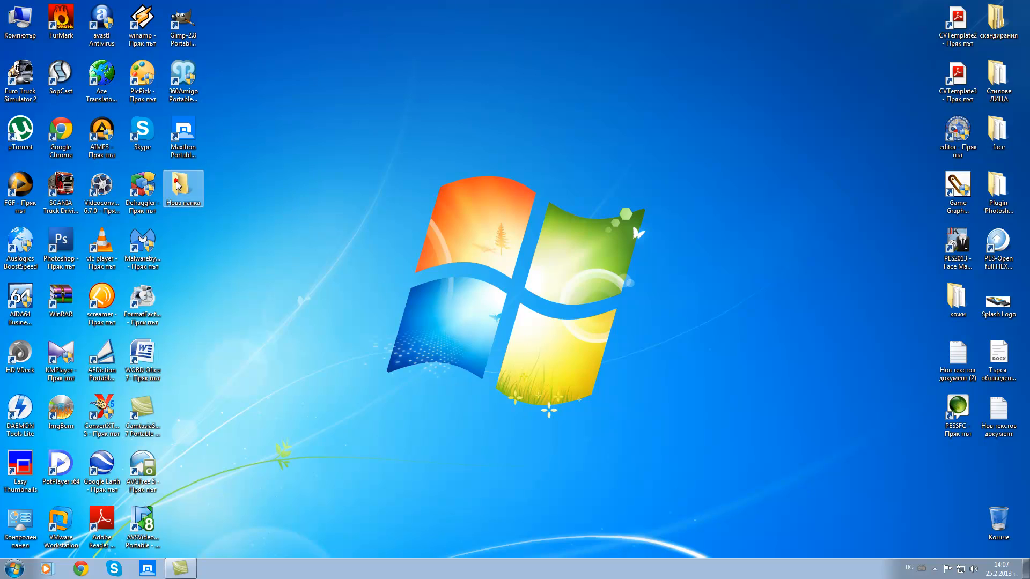
- Open the Нова папка folder and check the size and details of AIMP3 Portable
double_click(181, 191)
left_click(413, 128)
left_click(431, 167)
left_click(443, 203)
left_click(450, 183)
left_click(416, 128)
left_click(465, 140)
left_click(416, 127)
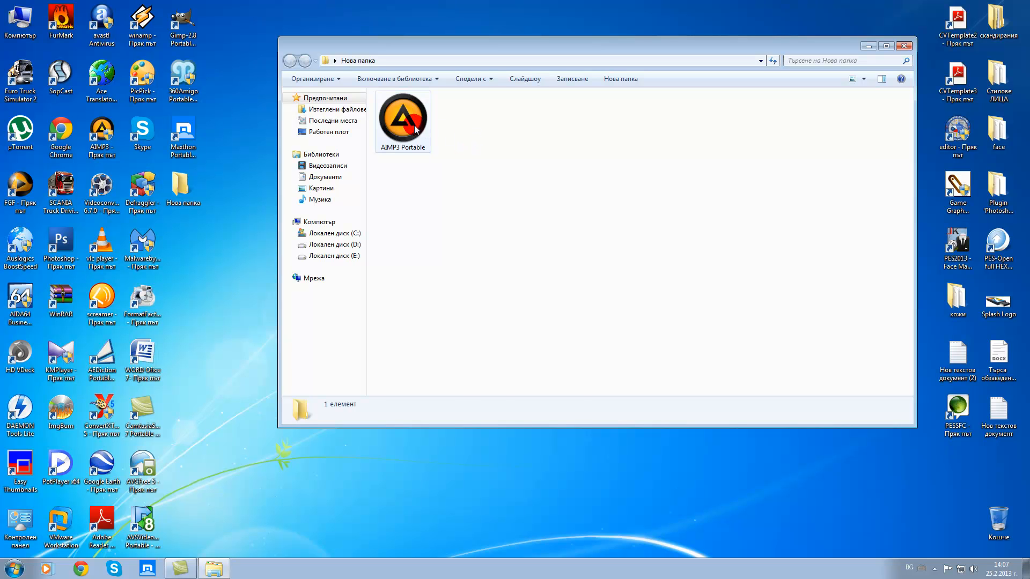
left_click(416, 127)
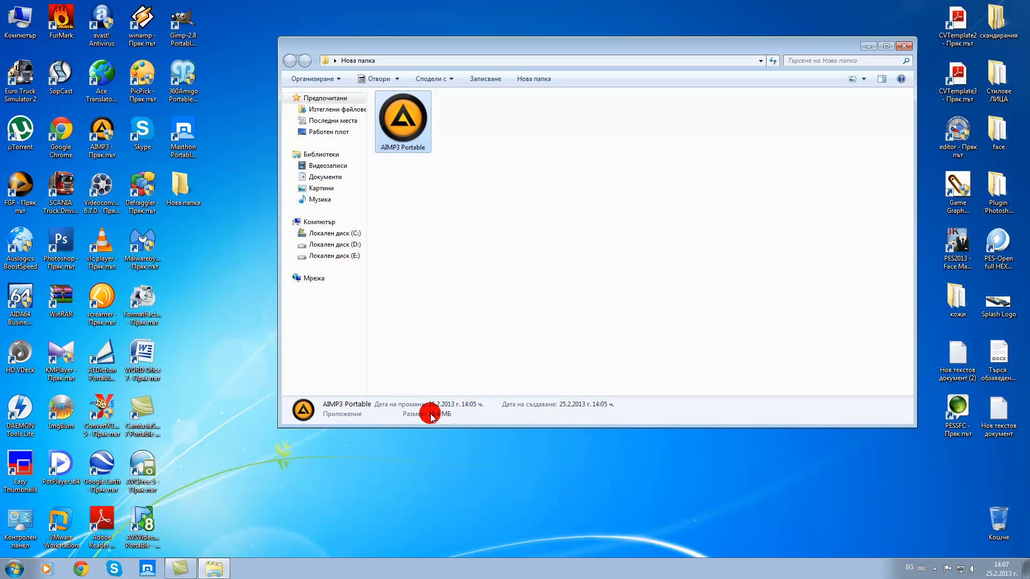
- Launch AIMP3 Portable and move the player window down, clear of the AIMP3 sandbox folder
double_click(406, 138)
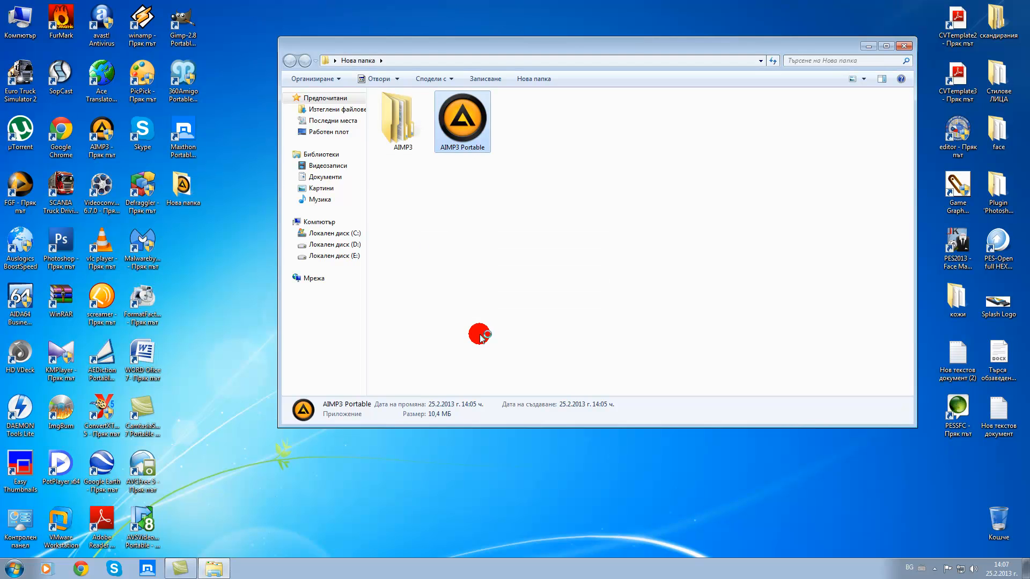
left_click(397, 116)
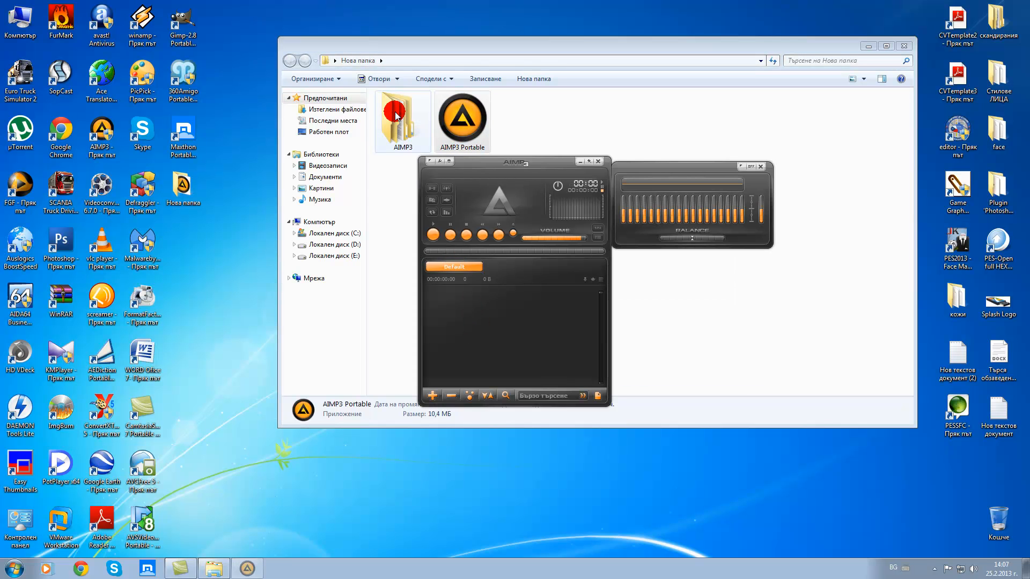
left_click(389, 126)
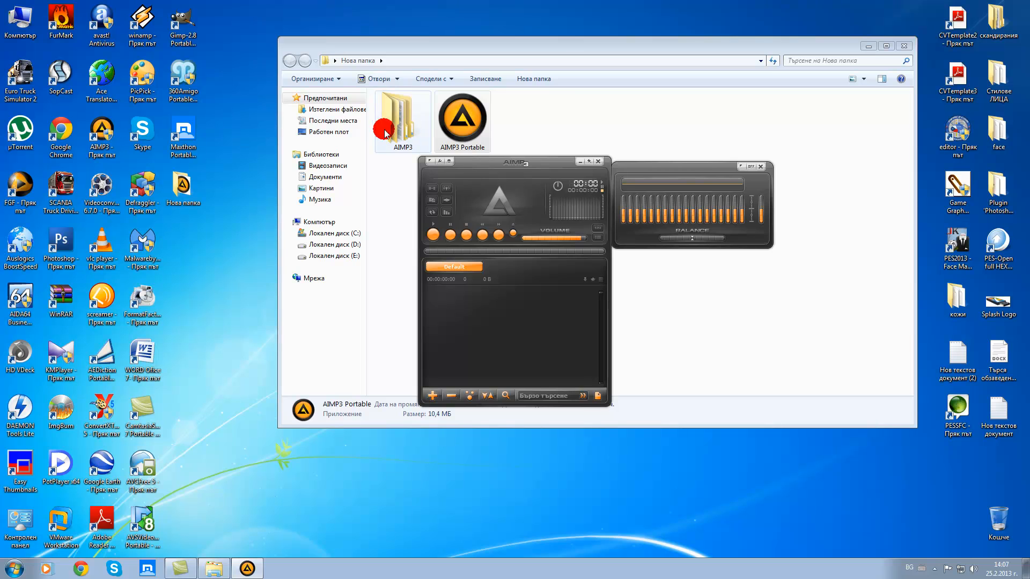
left_click(430, 139)
left_click(595, 162)
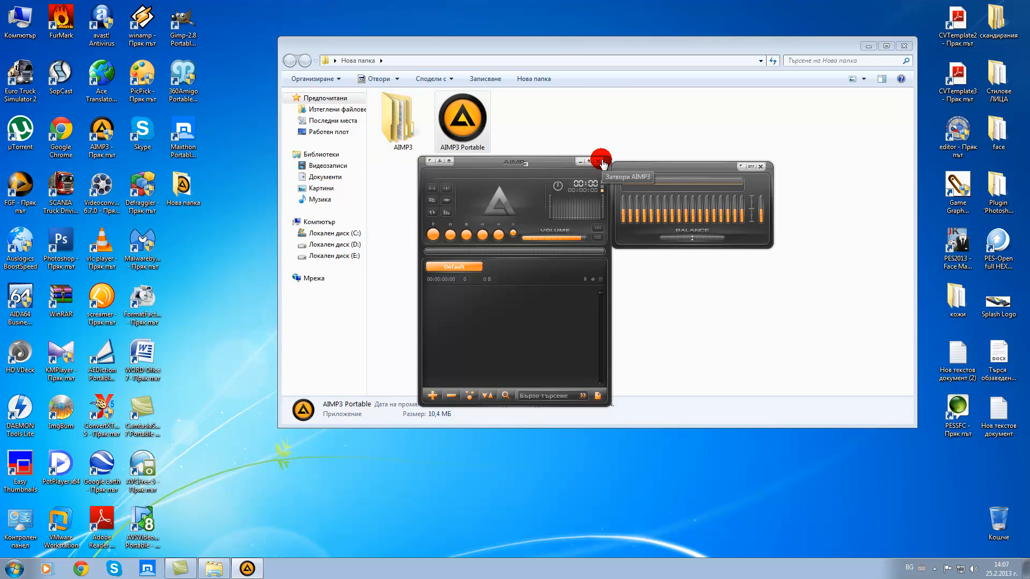
left_click_drag(540, 165, 546, 194)
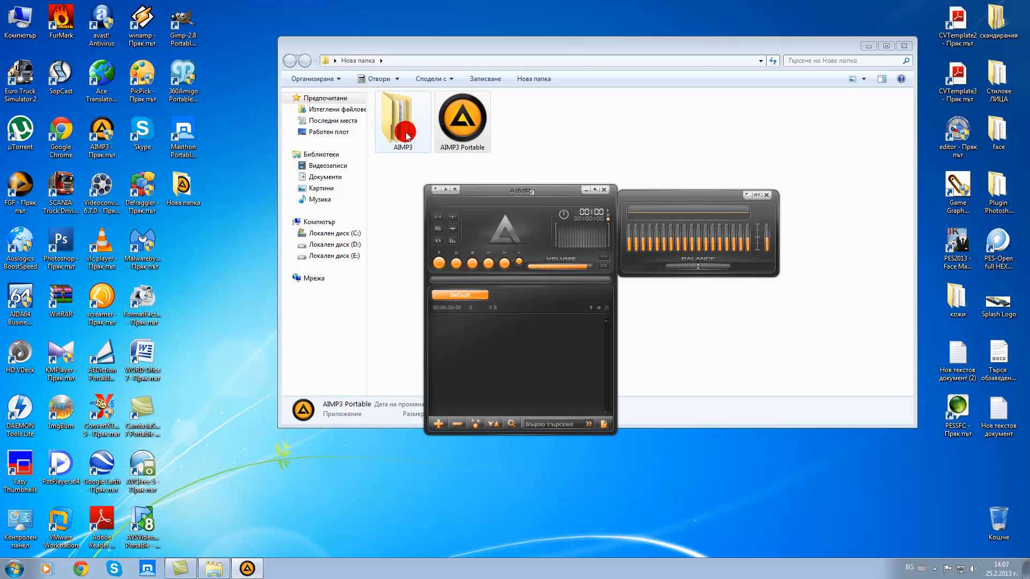
- Open the file Emilia Kukla - YouTube from the музика folder on drive D: for playback in AIMP3
left_click(434, 191)
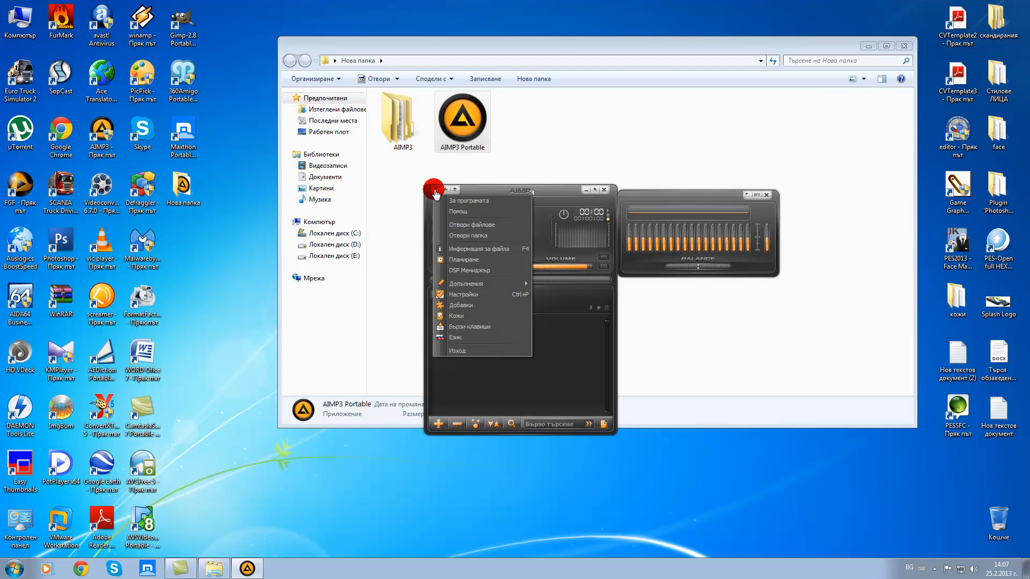
left_click(452, 225)
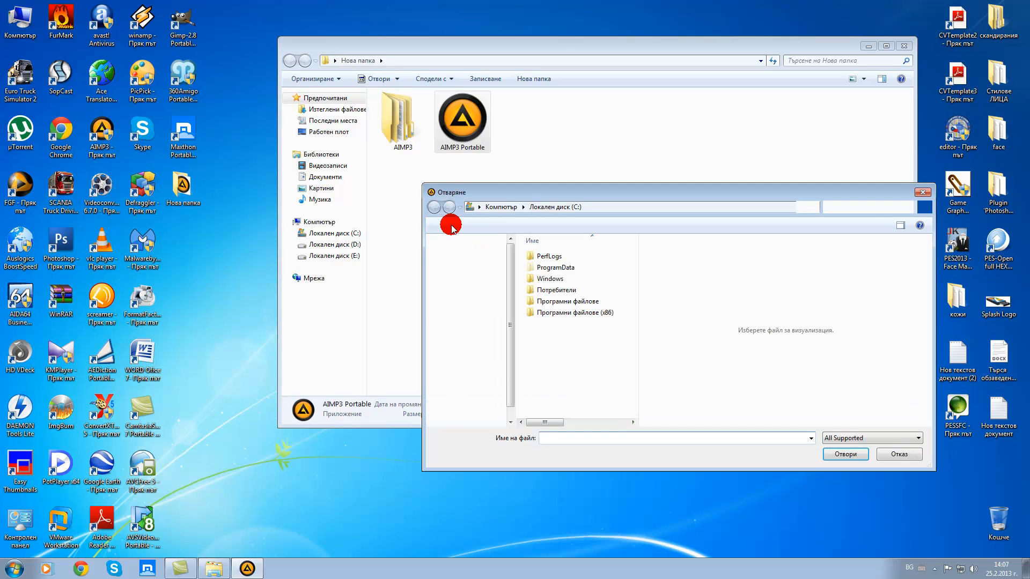
left_click(501, 389)
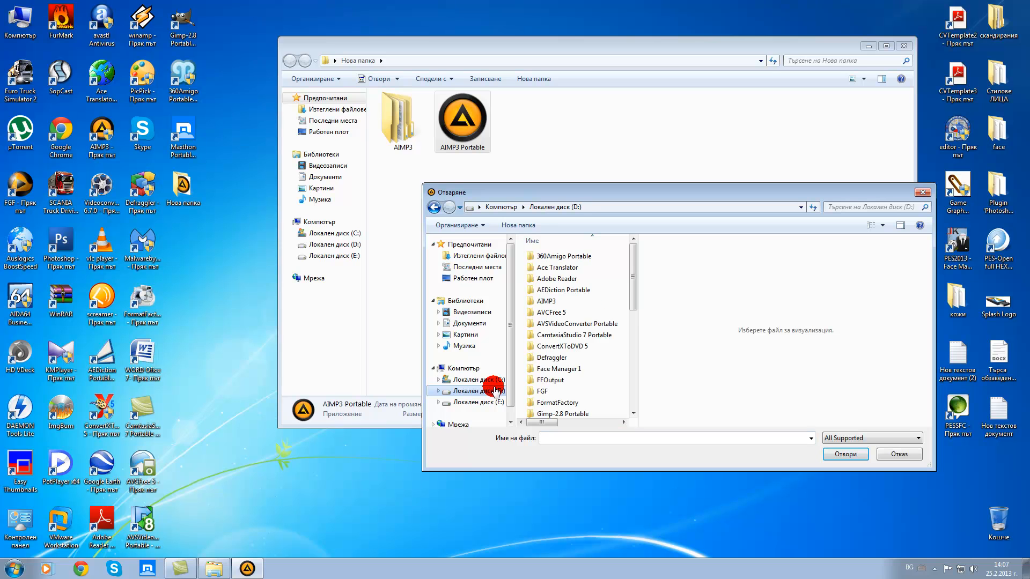
left_click_drag(631, 295, 595, 377)
left_click(555, 398)
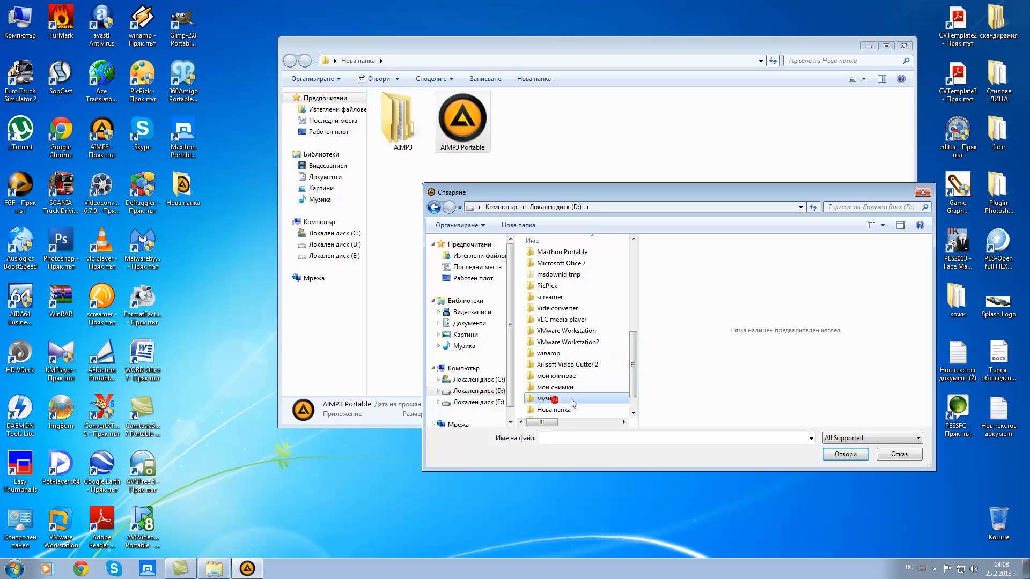
double_click(560, 399)
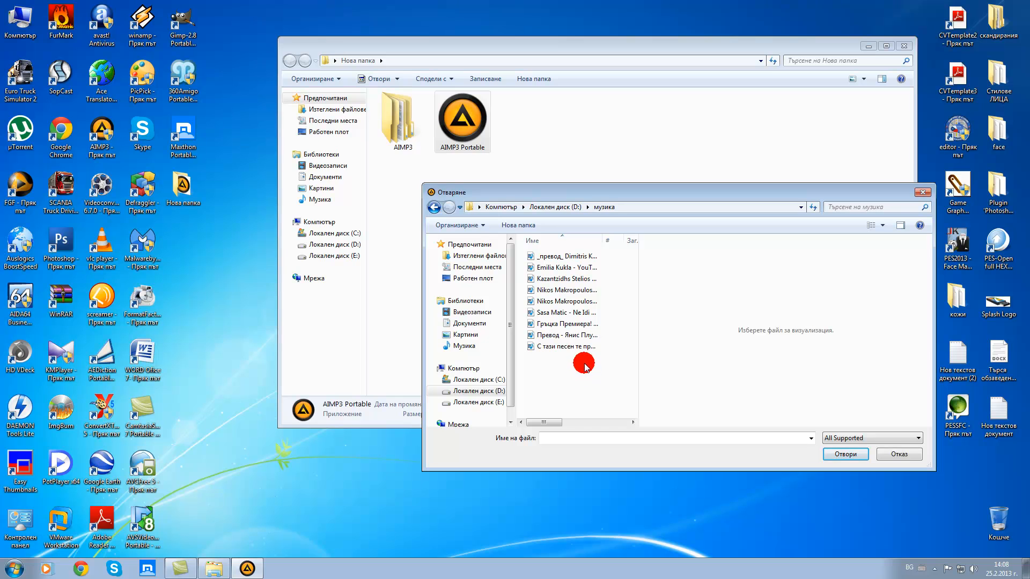
left_click(563, 268)
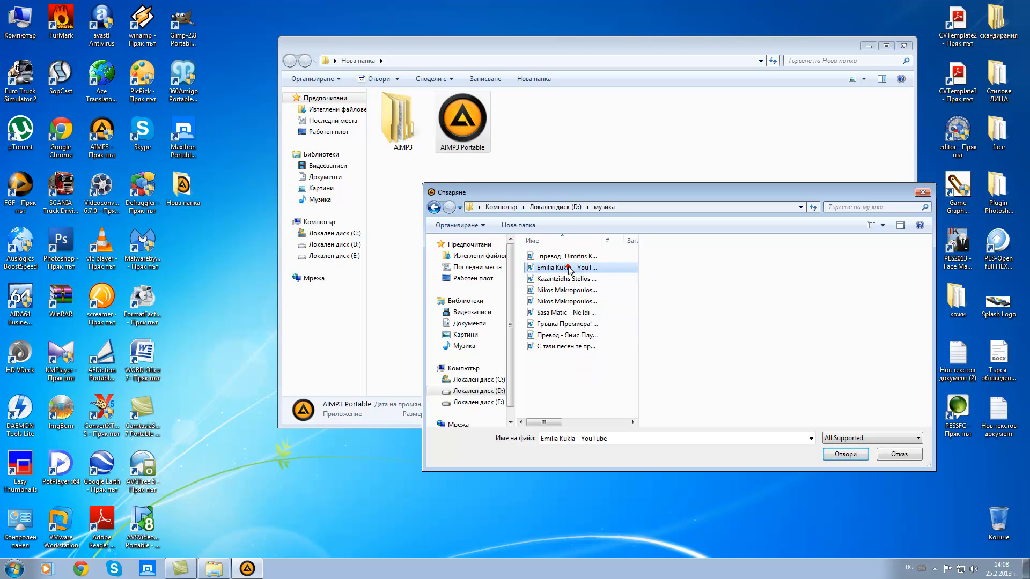
left_click(845, 455)
left_click(498, 325)
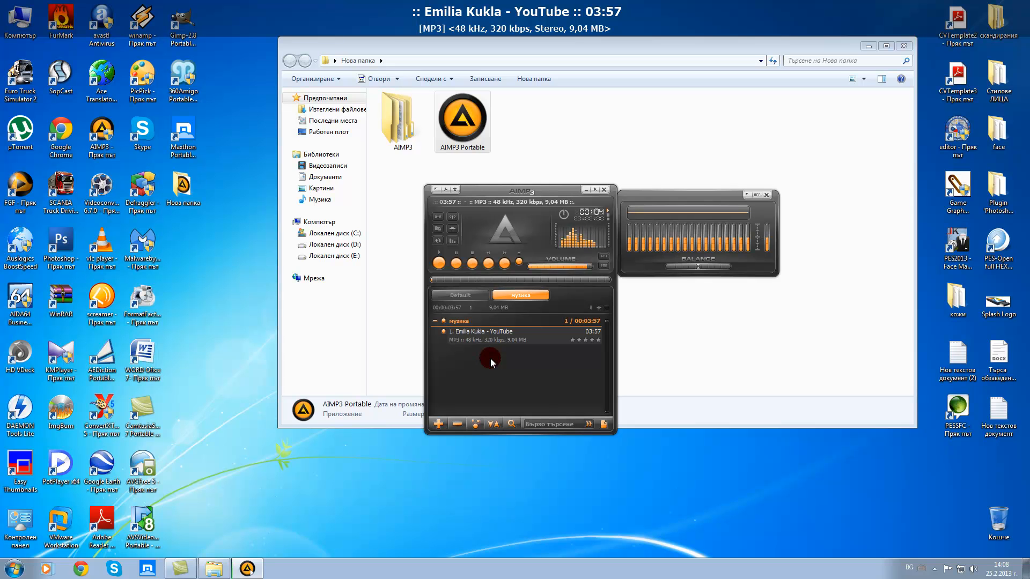
- Lower the player's volume to 13%
left_click(592, 267)
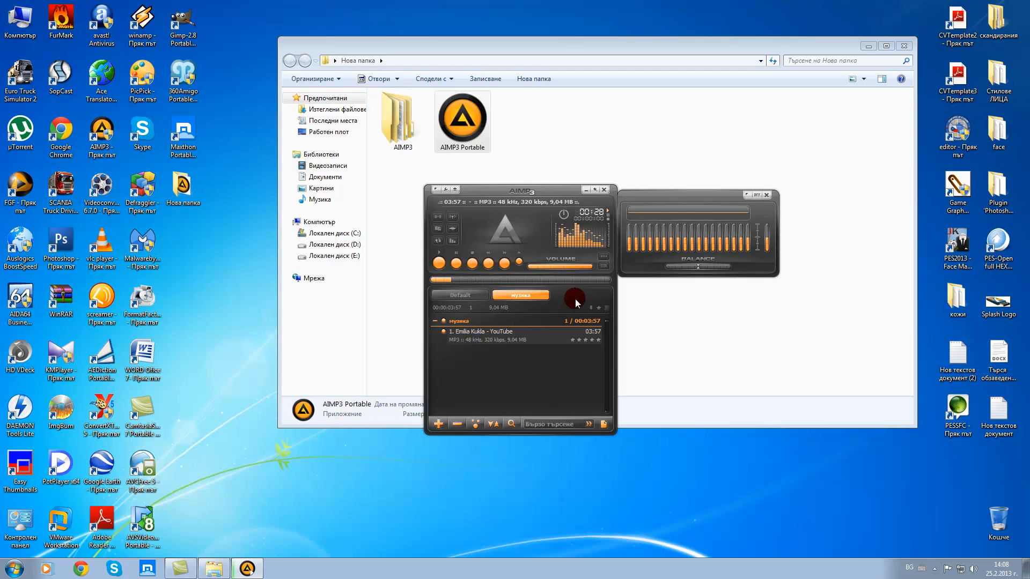
left_click_drag(559, 272, 529, 274)
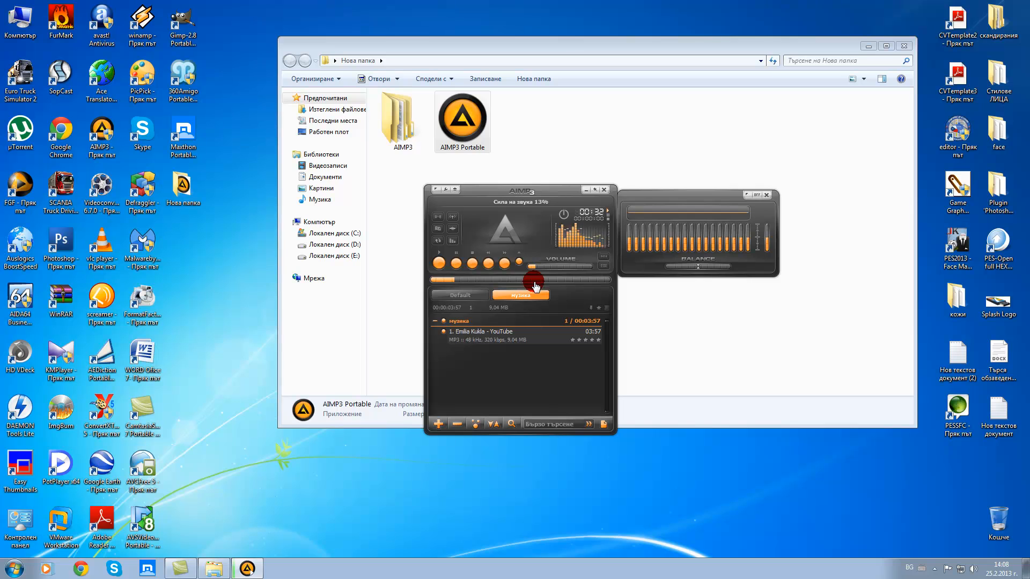